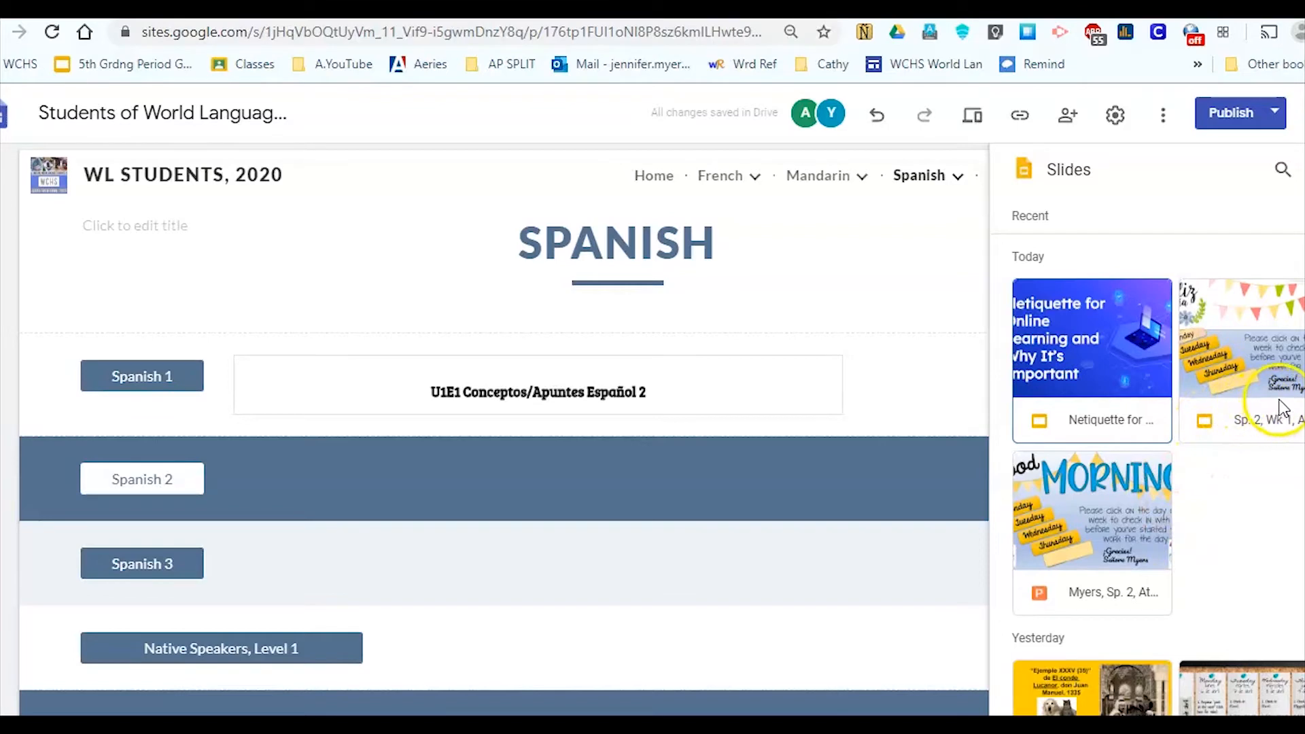
- Embed the Sp. 2, Wk 1 slides presentation below the Native Speakers, Level 1 section and shrink its frame
double_click(1267, 393)
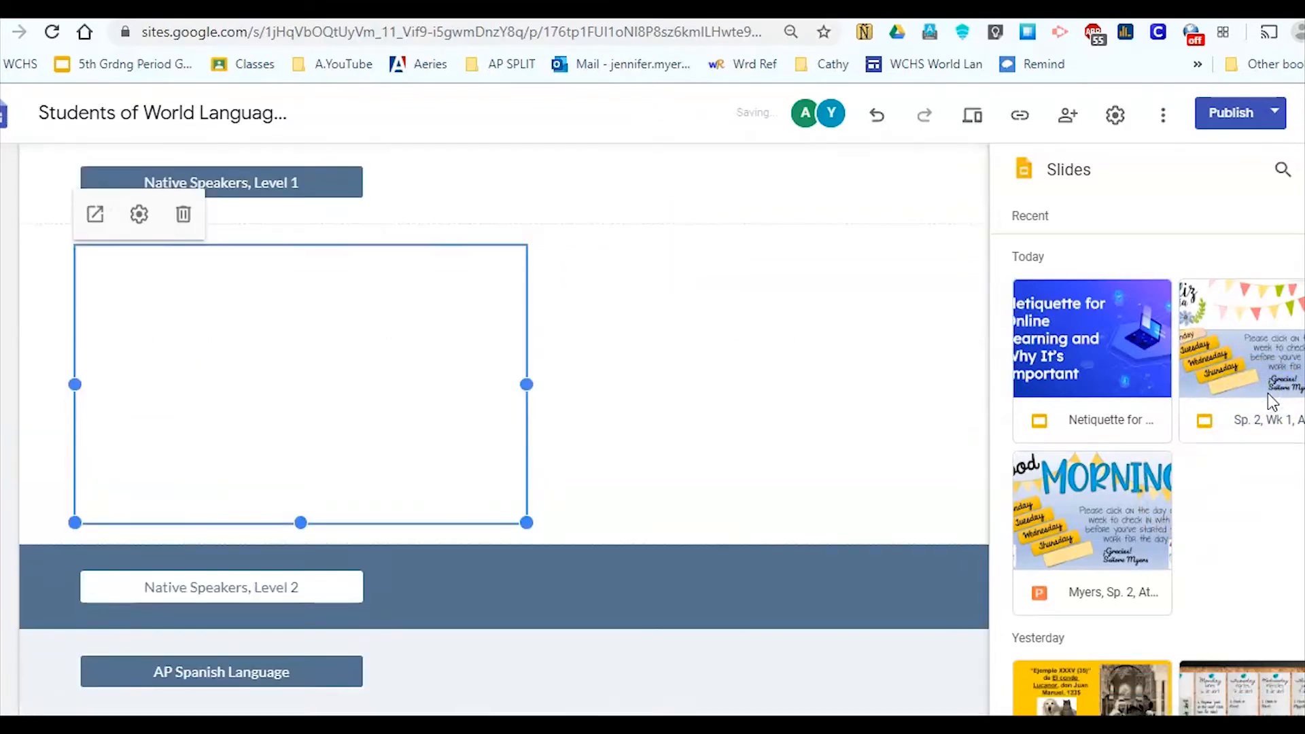
drag(528, 512, 288, 354)
drag(225, 290, 137, 272)
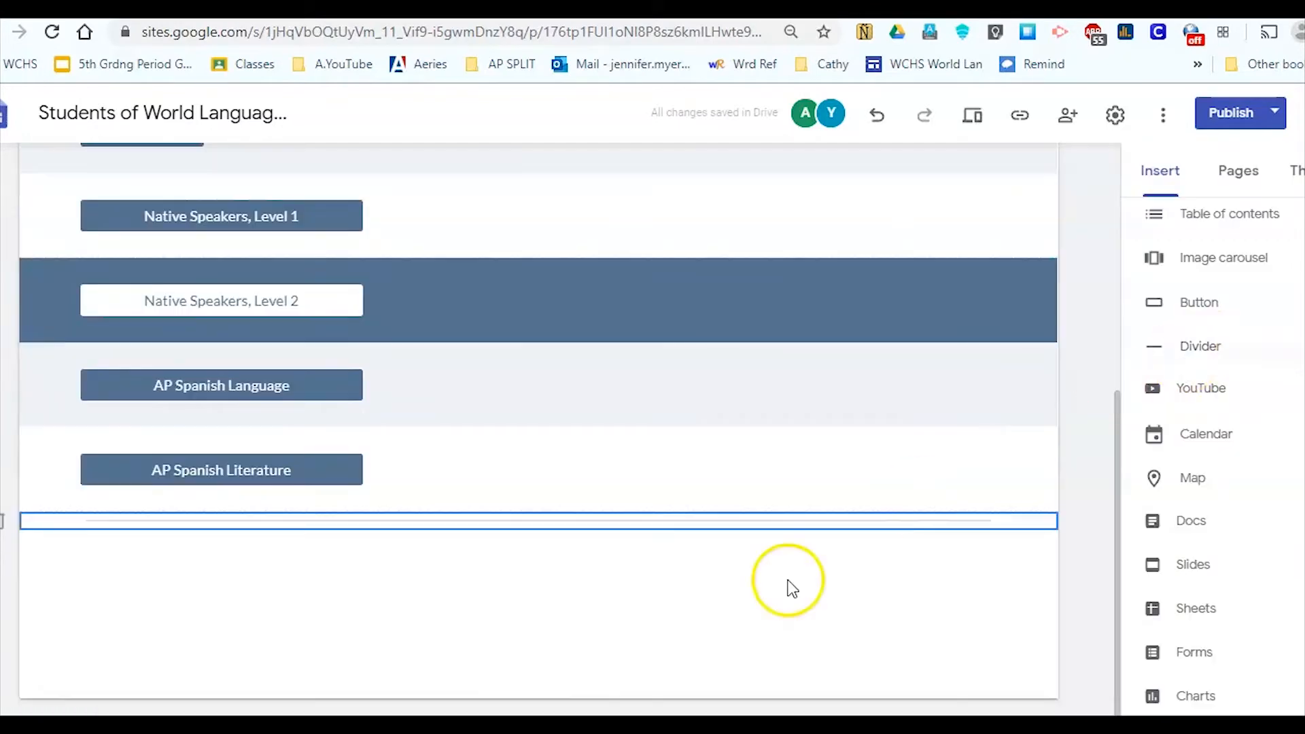
- Insert a button named Great Resources that links to the site's Home page
click(797, 616)
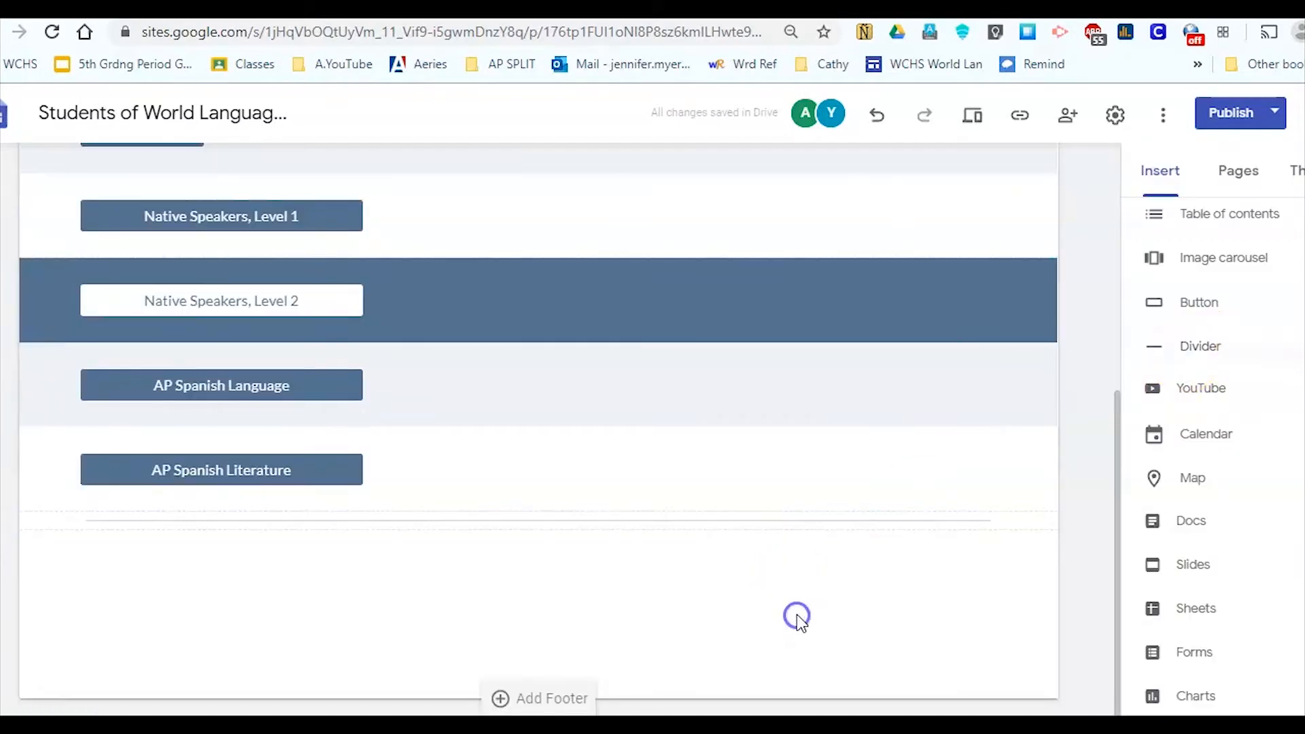
scroll(1182, 548, up, 3)
click(1195, 517)
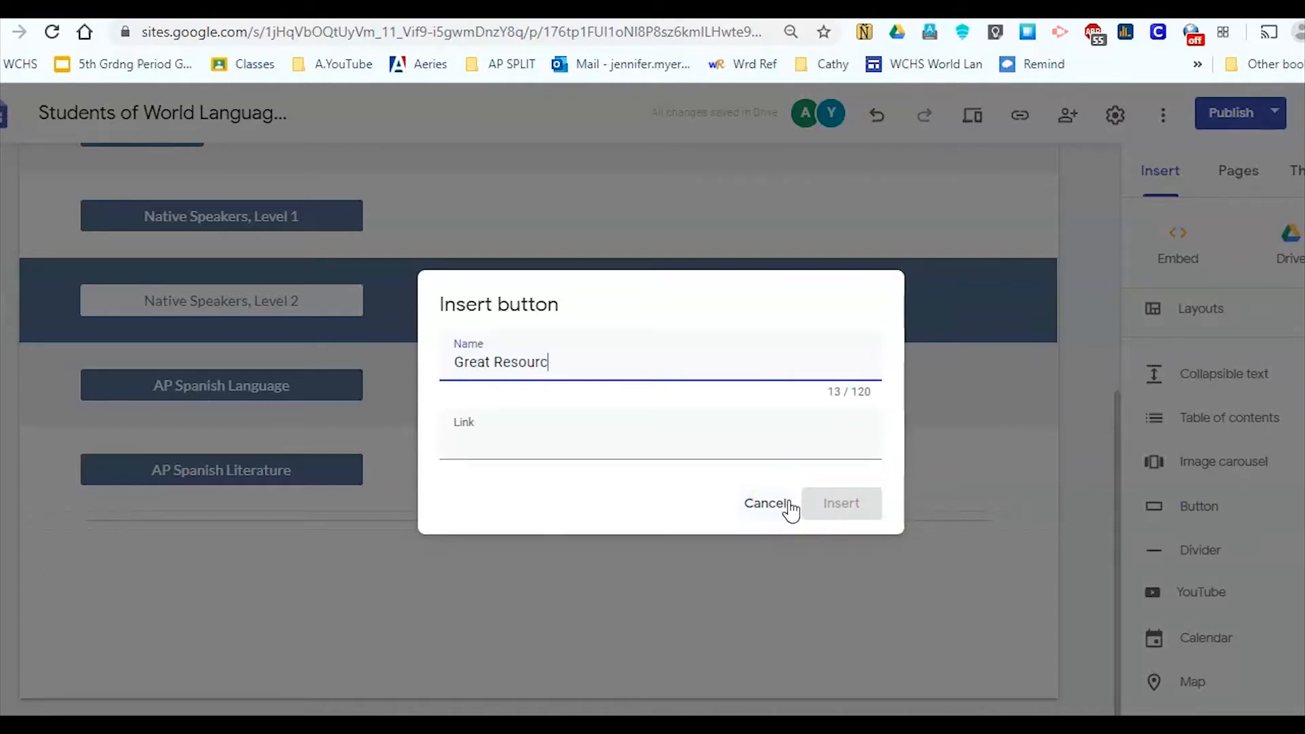
click(724, 438)
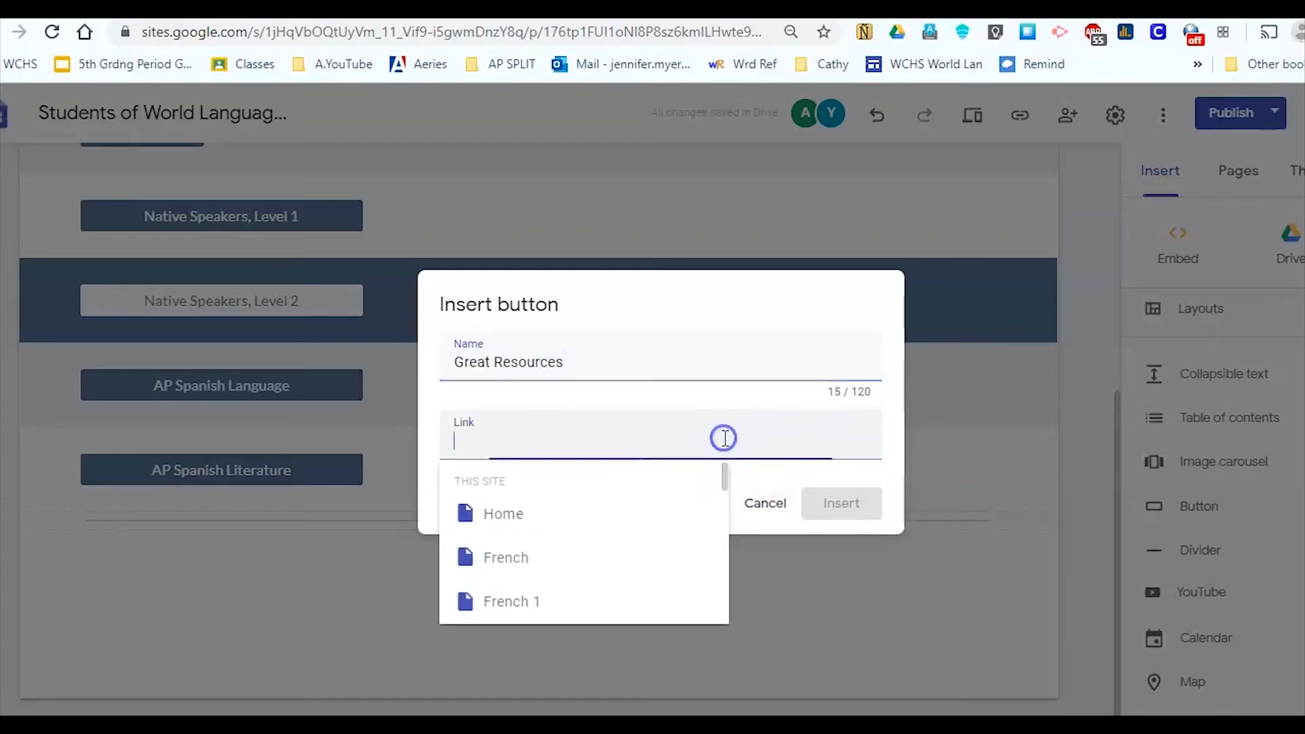
click(646, 513)
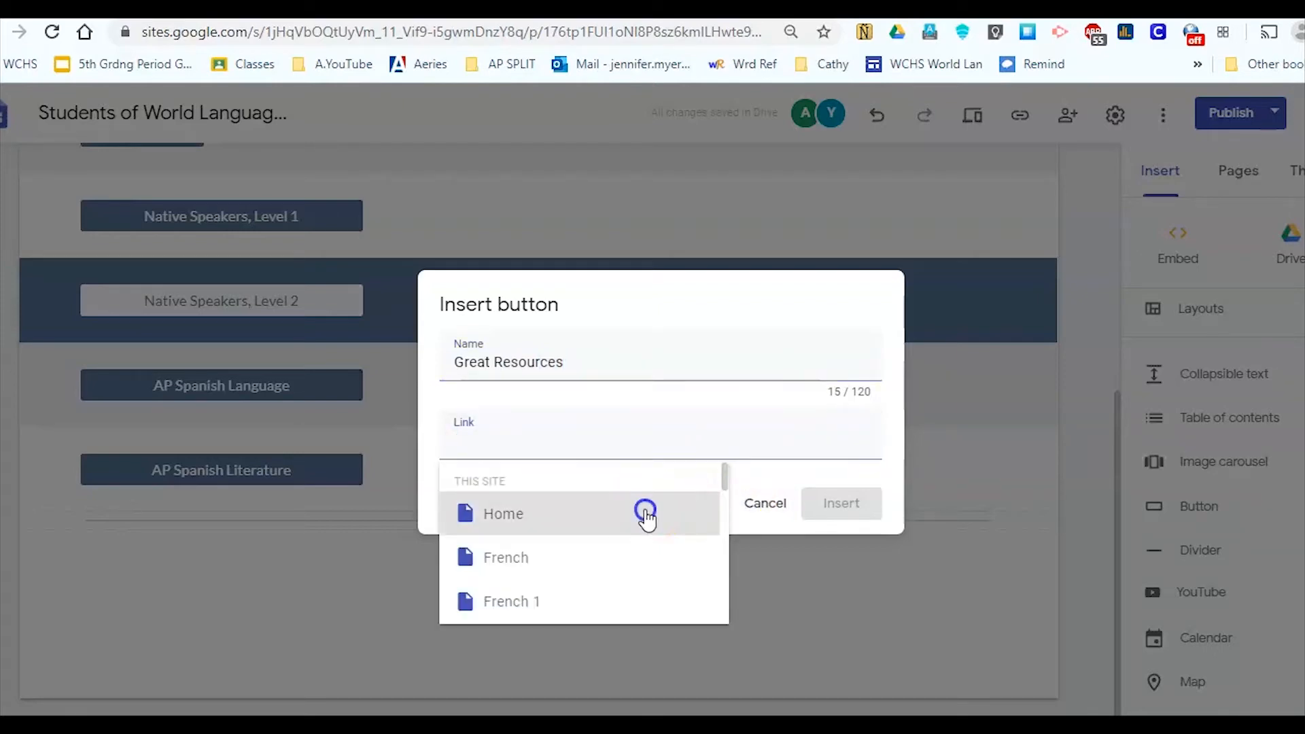
click(855, 510)
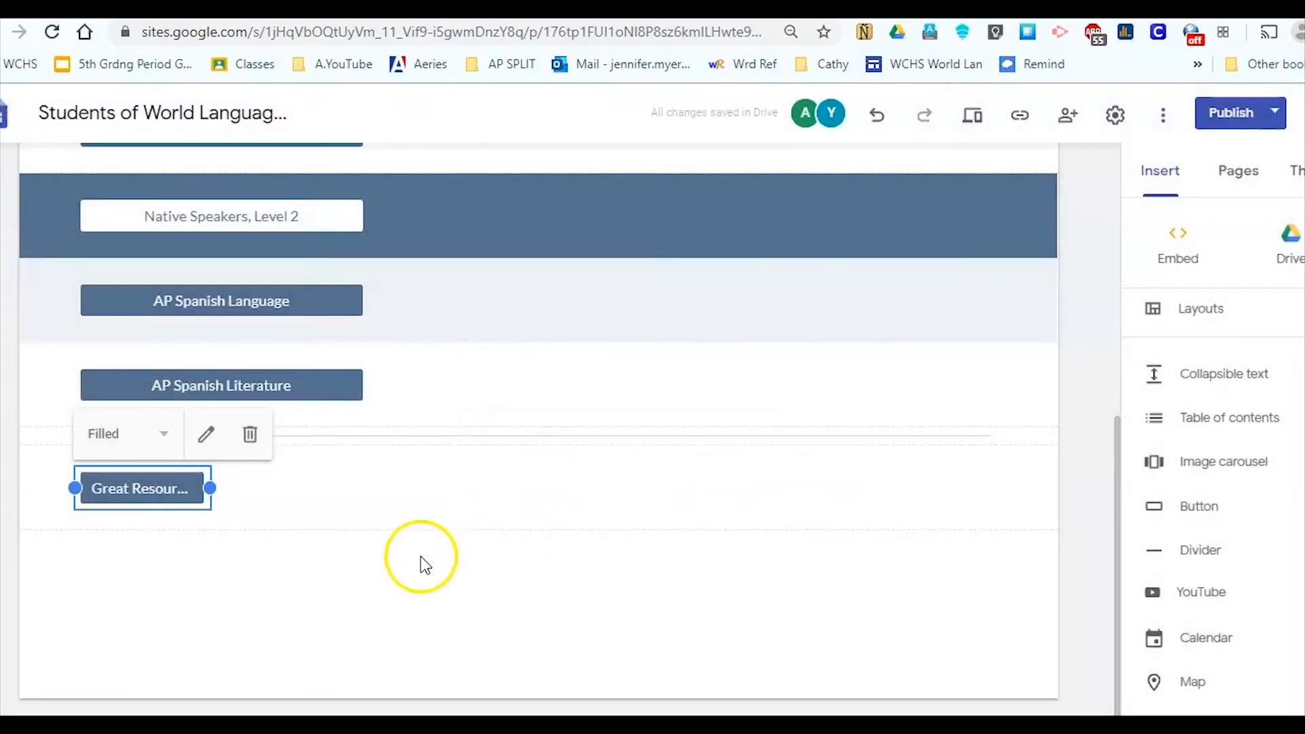
- Try the Outlined style on the Great Resources button, set it to Text, and view its name and link settings
click(327, 590)
click(185, 486)
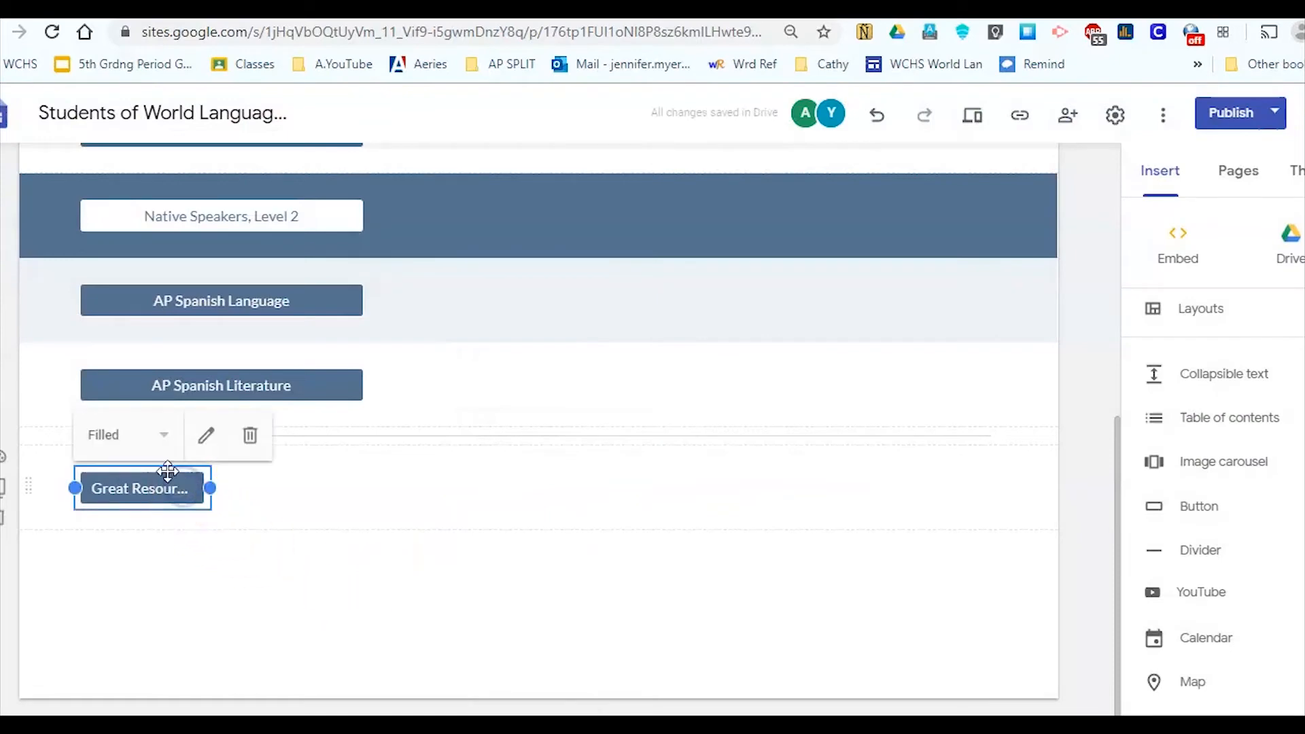
click(164, 438)
click(151, 477)
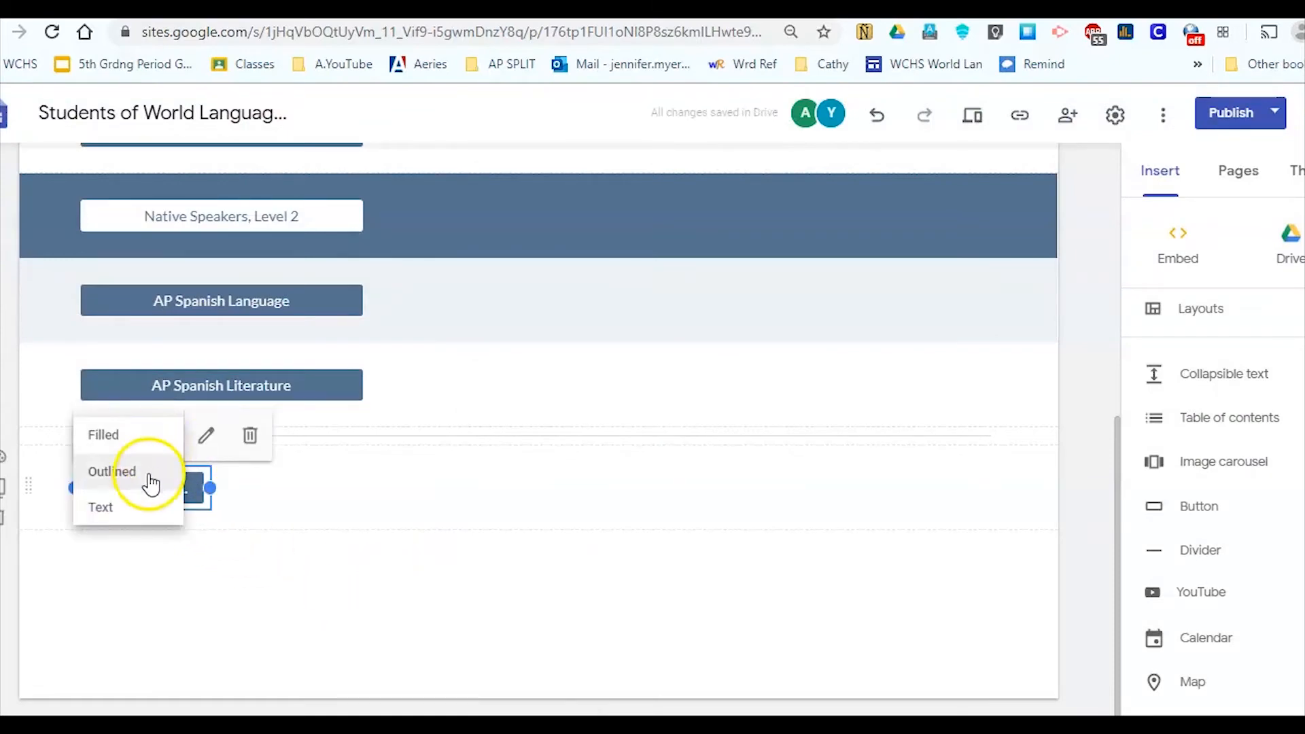
click(160, 435)
click(140, 506)
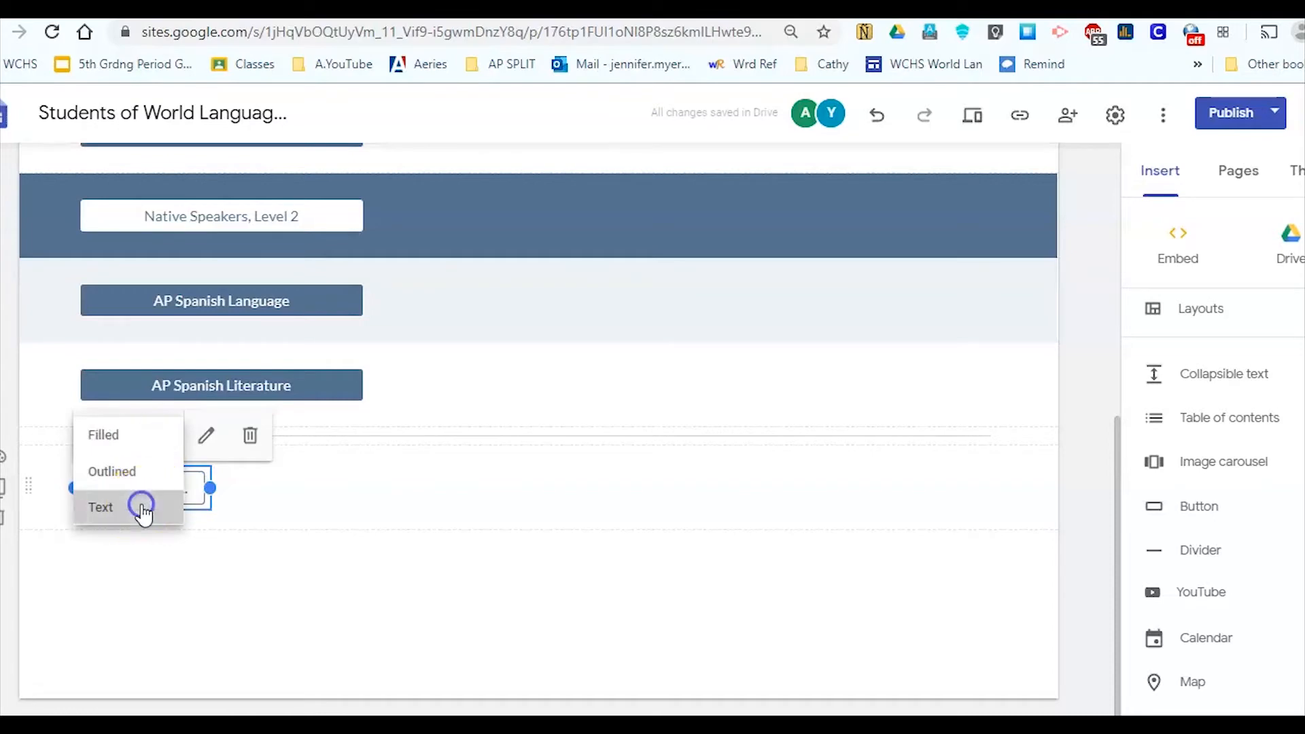
click(214, 445)
click(766, 504)
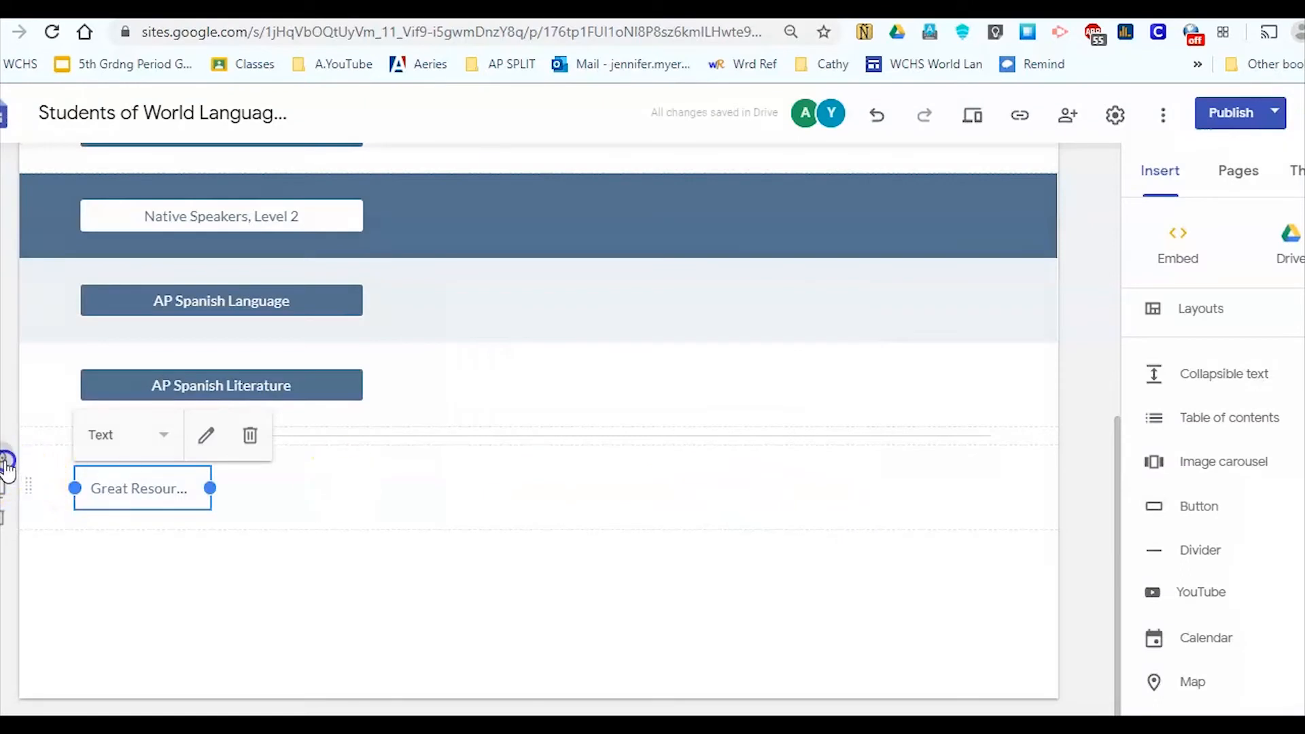
- Set the background of the Great Resources section to Emphasis 1, and change it to Emphasis 2
click(5, 465)
click(103, 537)
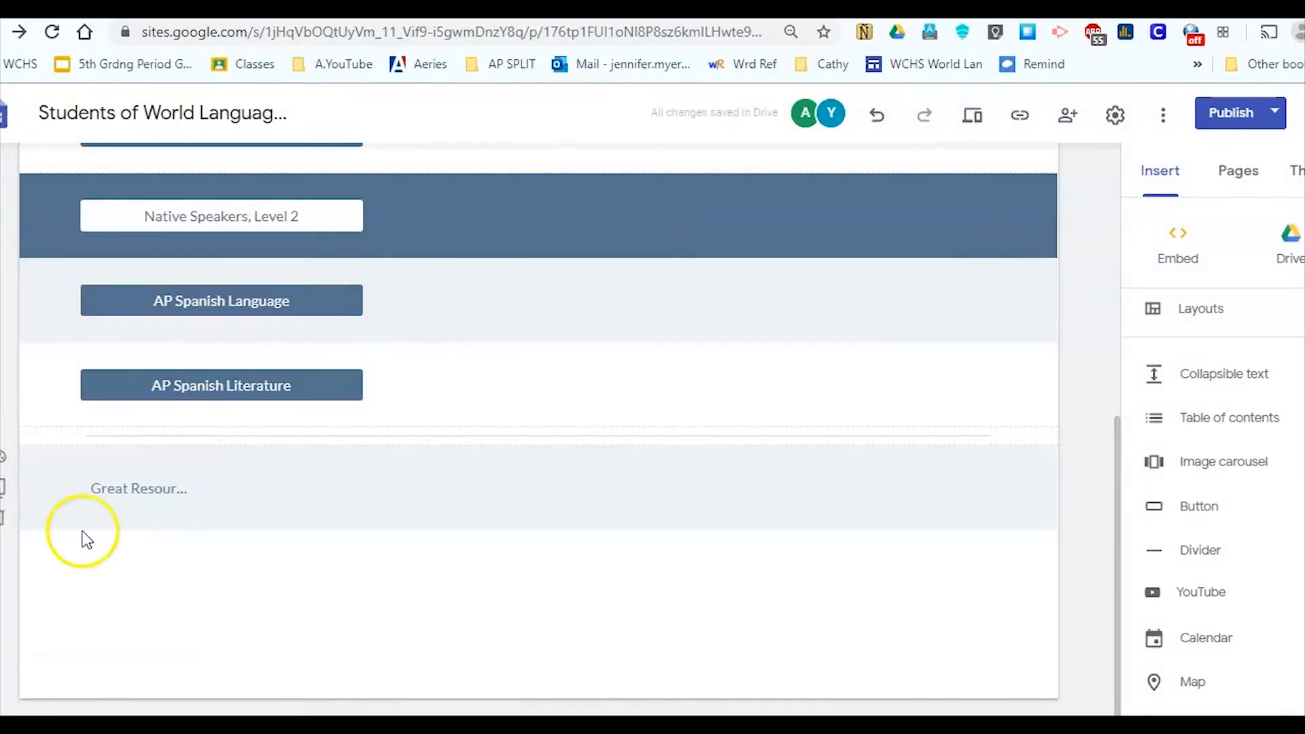
click(6, 465)
click(105, 570)
- Give the Great Resources section an image background using the gallery photo of colorful paper strips
click(4, 456)
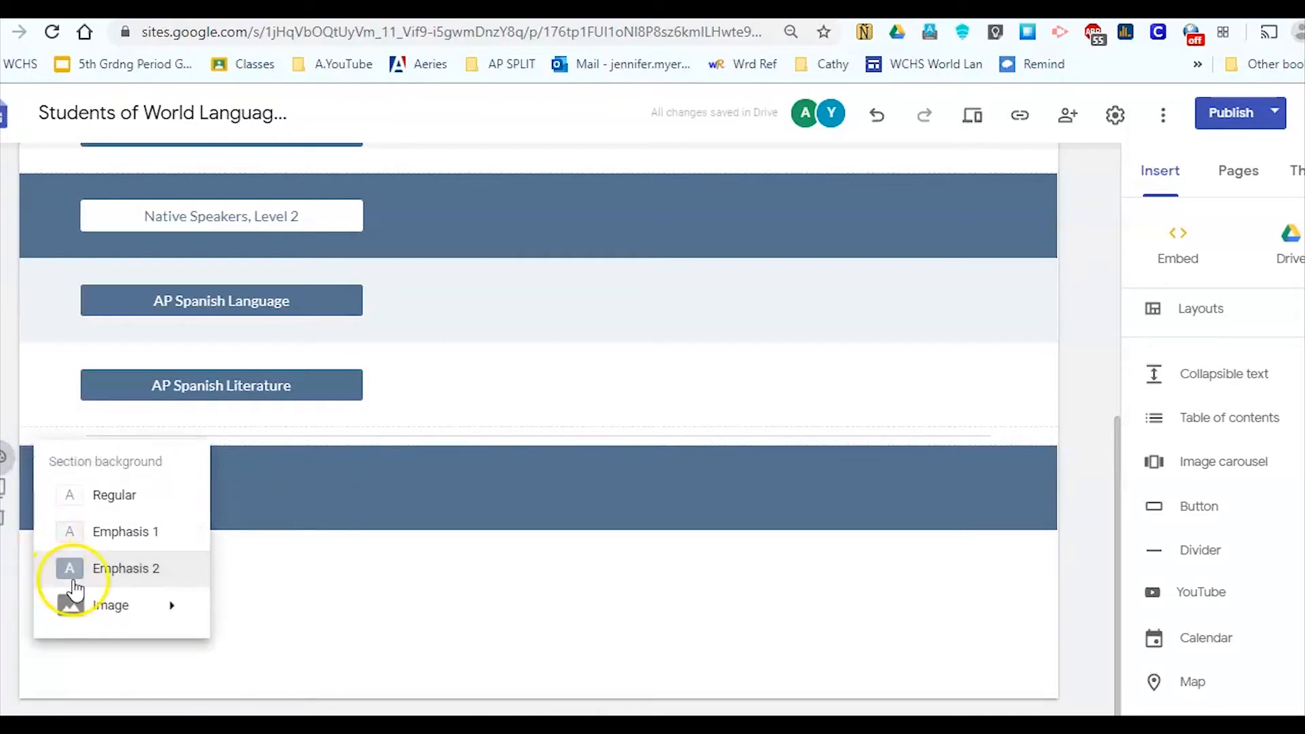
mouse_move(111, 620)
click(331, 656)
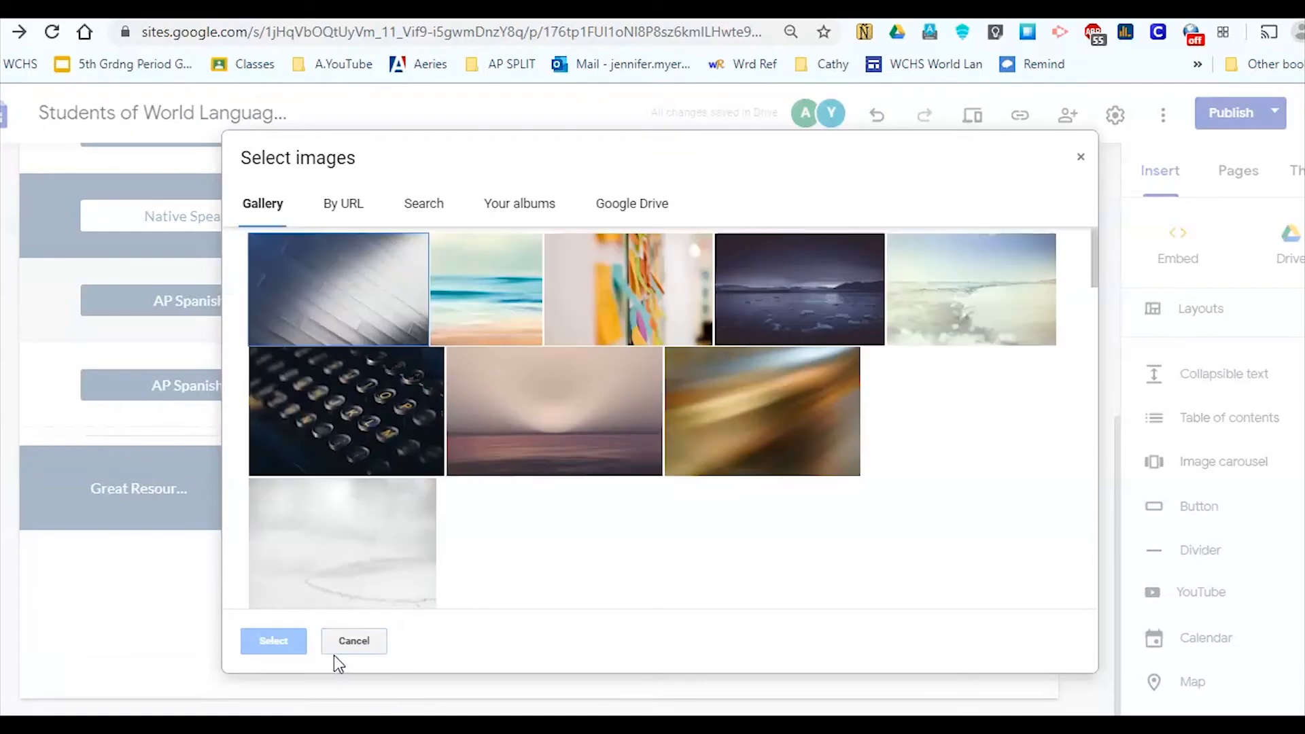
click(626, 326)
click(270, 649)
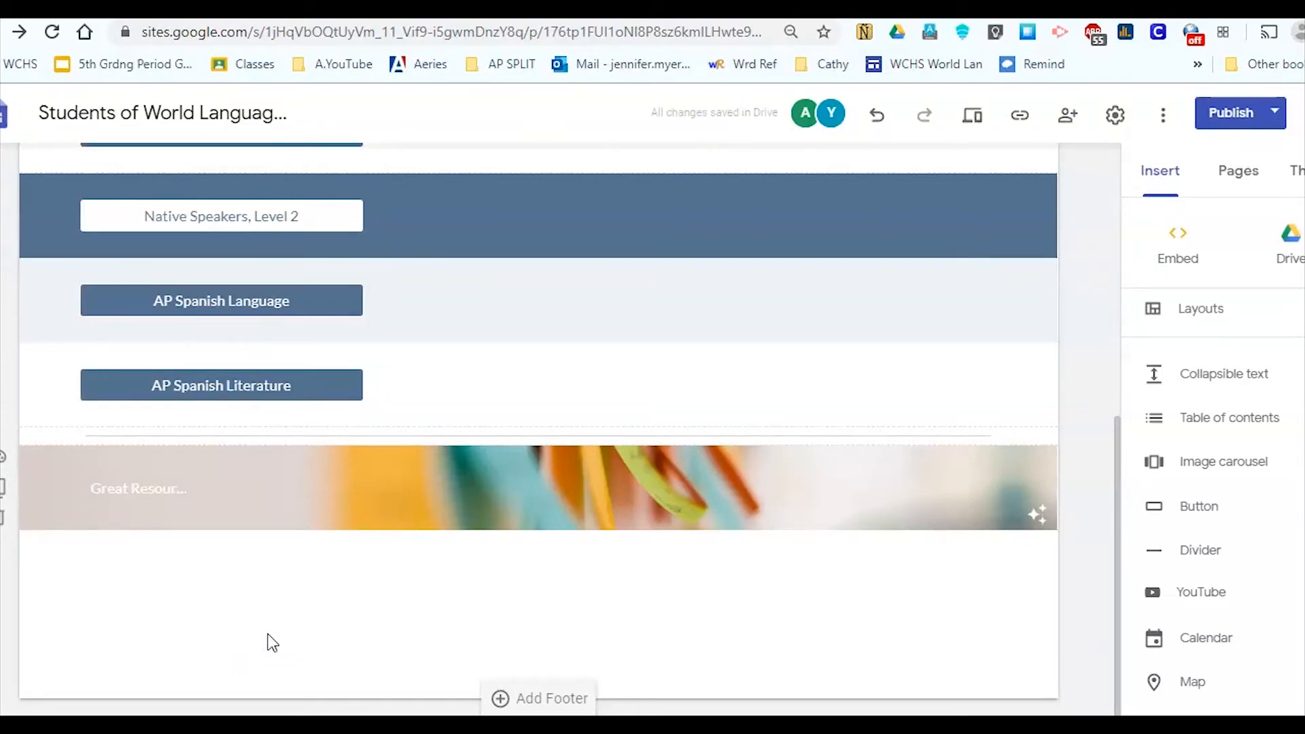
- Undo the latest background changes and delete the Great Resources section
key(ctrl+z)
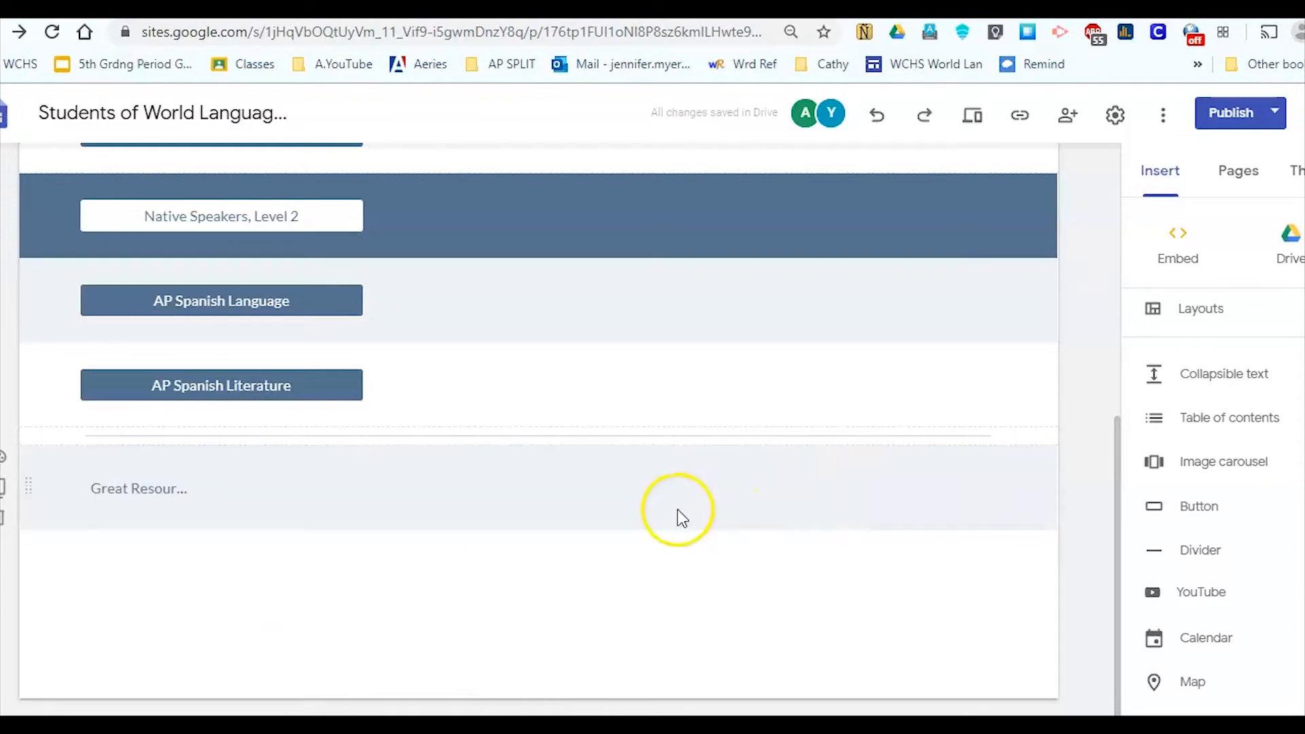
click(4, 518)
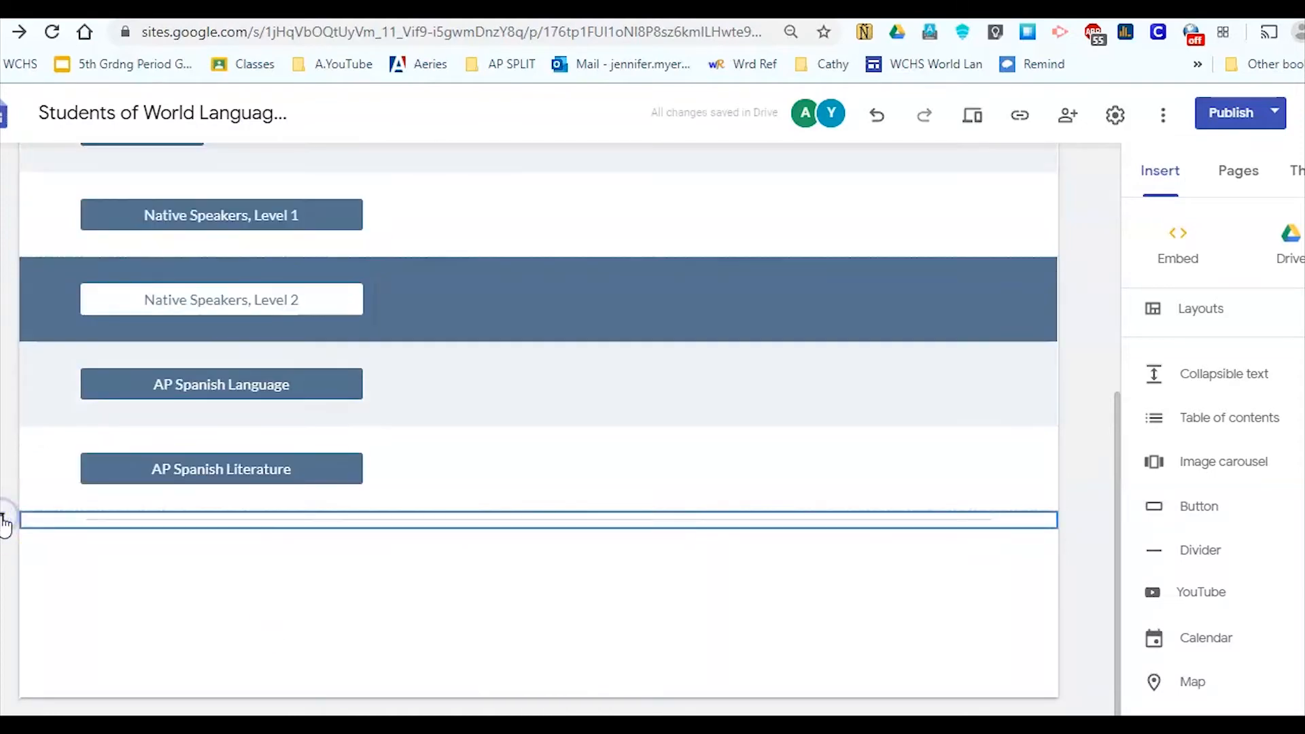
- Delete the embedded U1E1 Conceptos/Apuntes Español 2 frame beside the Spanish 1 button
scroll(276, 576, up, 6)
click(408, 367)
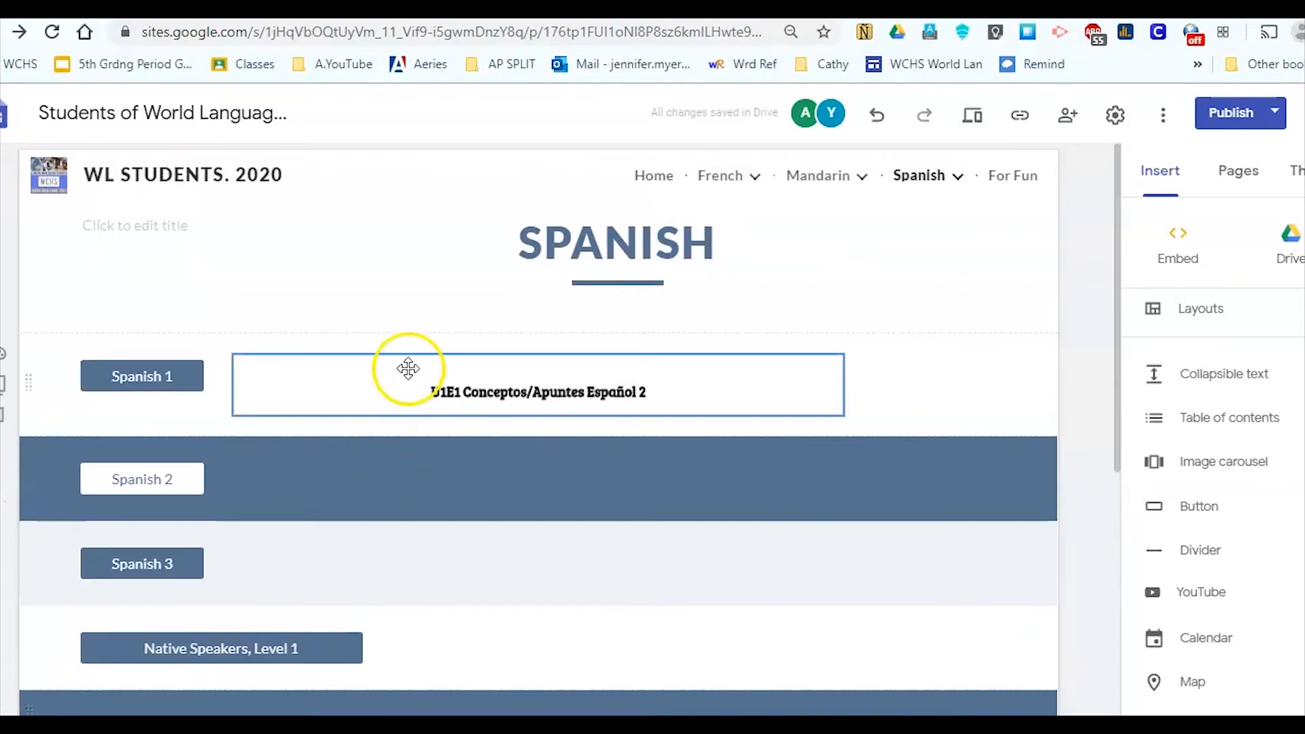
key(Delete)
- Widen the Spanish 1 button to match the width of the Native Speakers, Level 1 button
click(189, 360)
drag(206, 379, 368, 378)
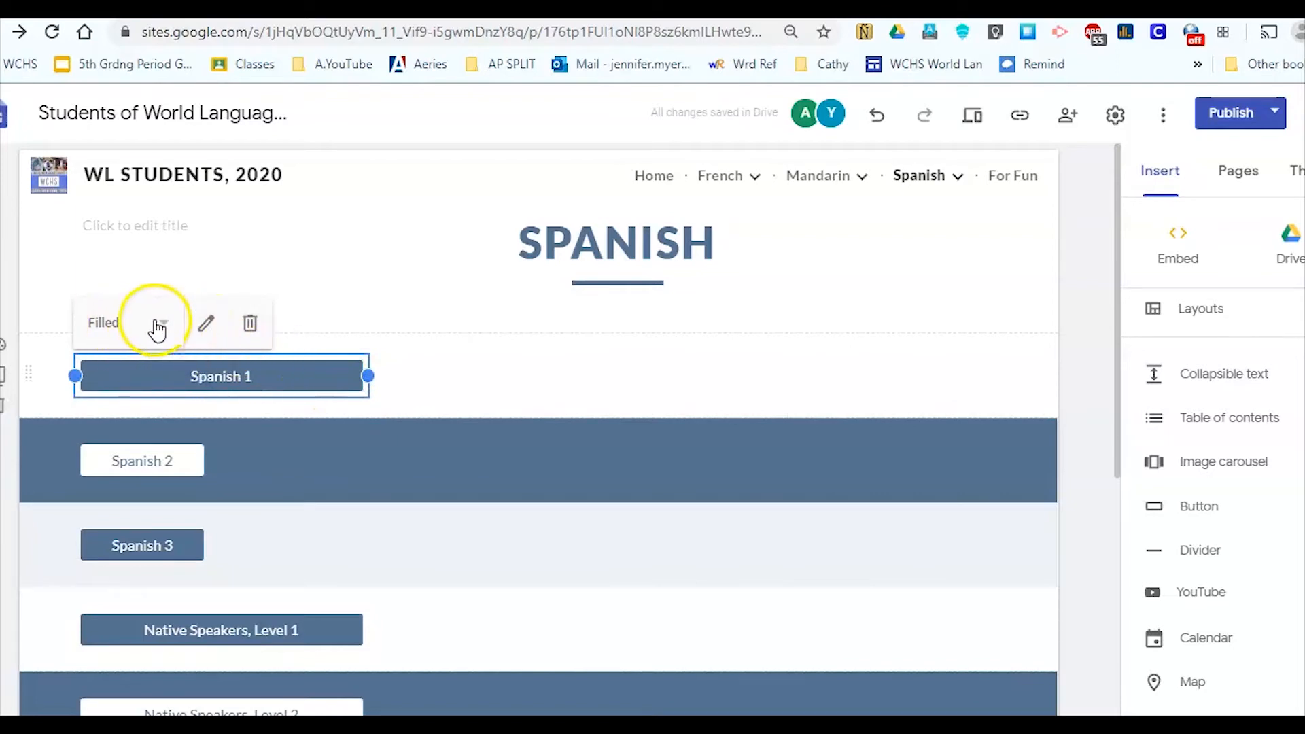
double_click(326, 378)
click(857, 518)
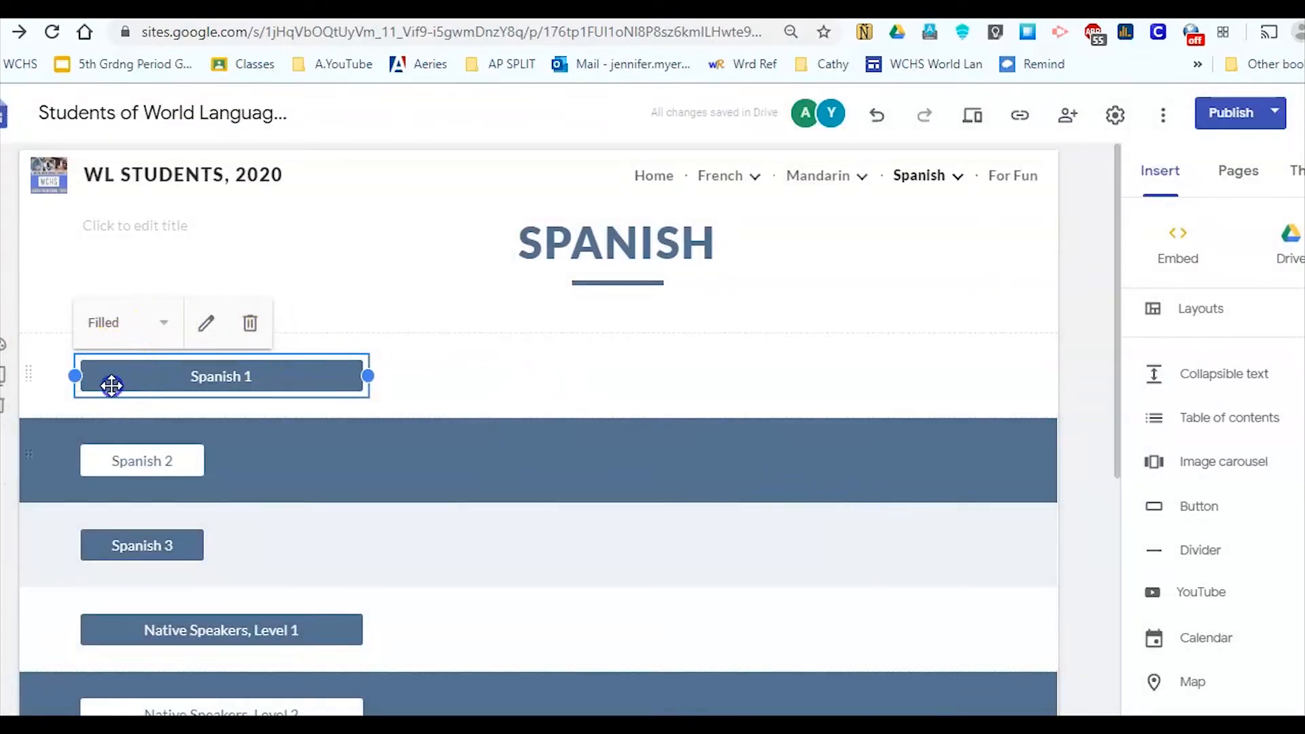
drag(105, 393, 341, 389)
- Open the Spanish 1 page and insert the layout with one image beside a title and text
mouse_move(918, 175)
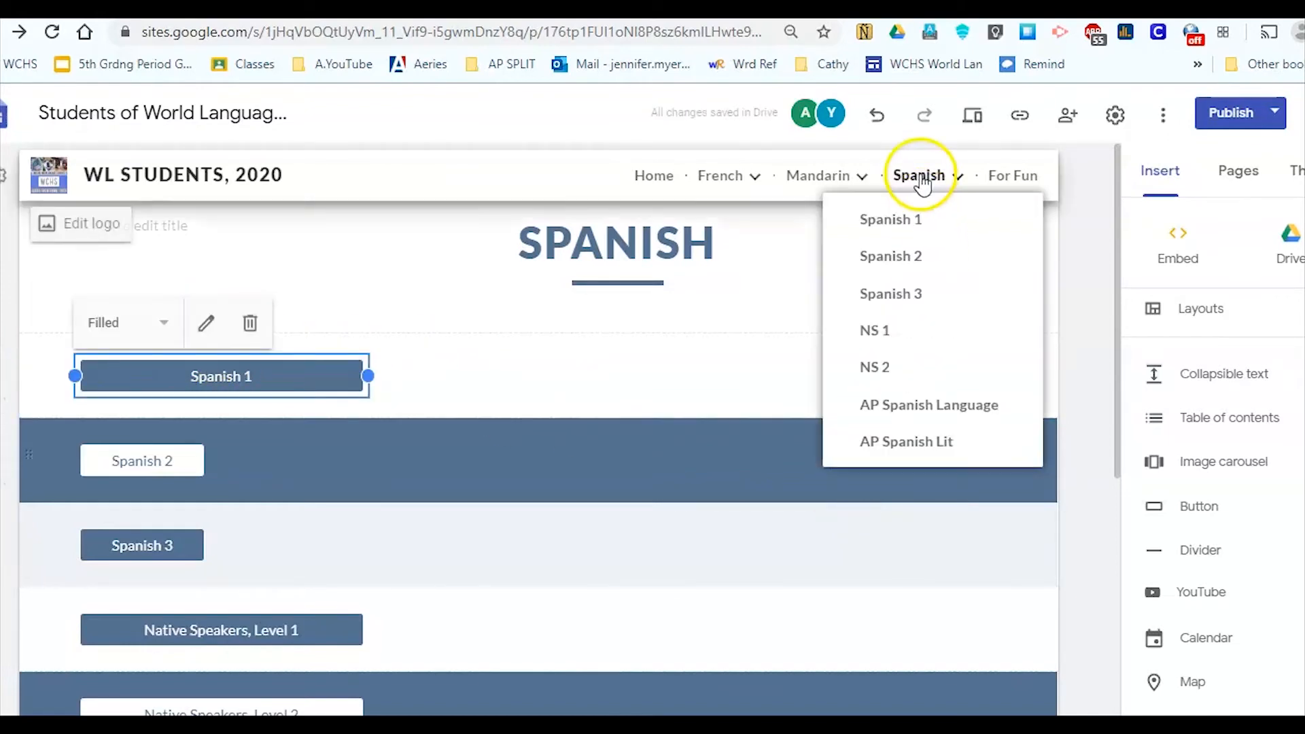
click(888, 218)
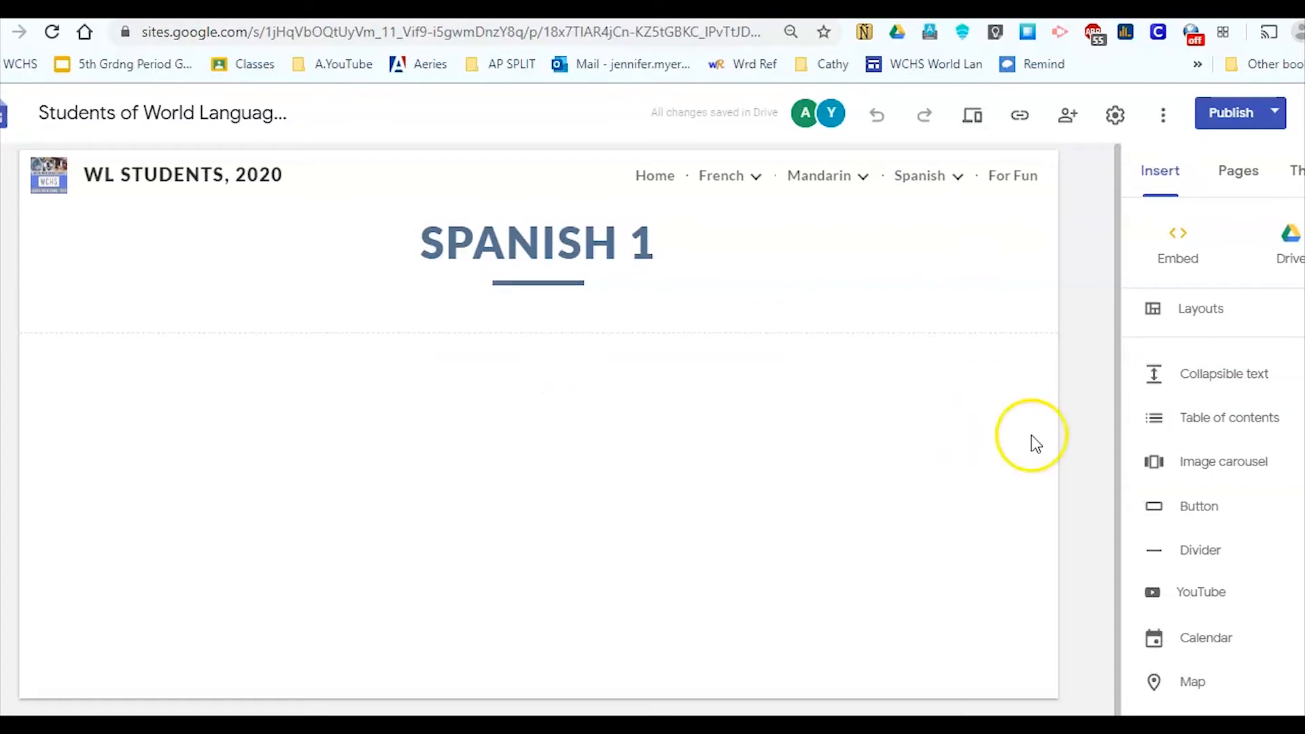
scroll(1278, 408, up, 1)
click(1237, 376)
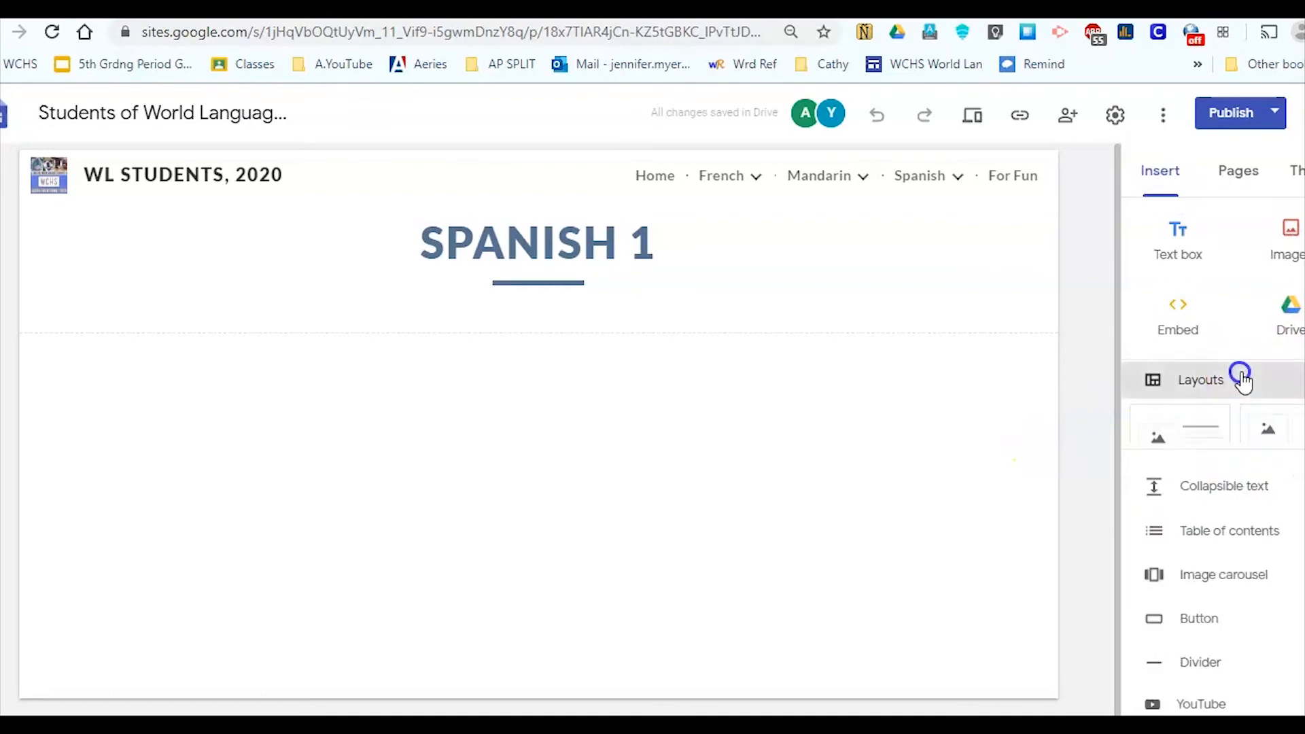
scroll(1248, 434, down, 1)
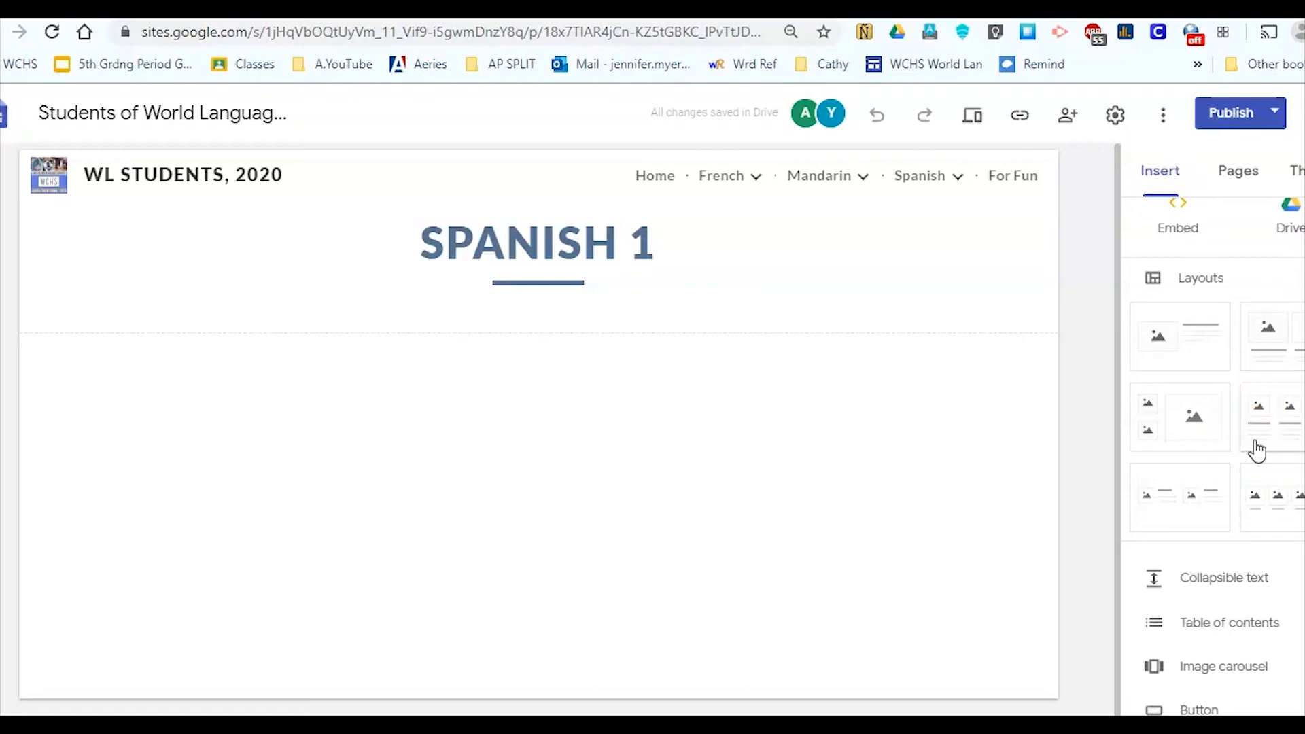
click(1210, 360)
click(554, 416)
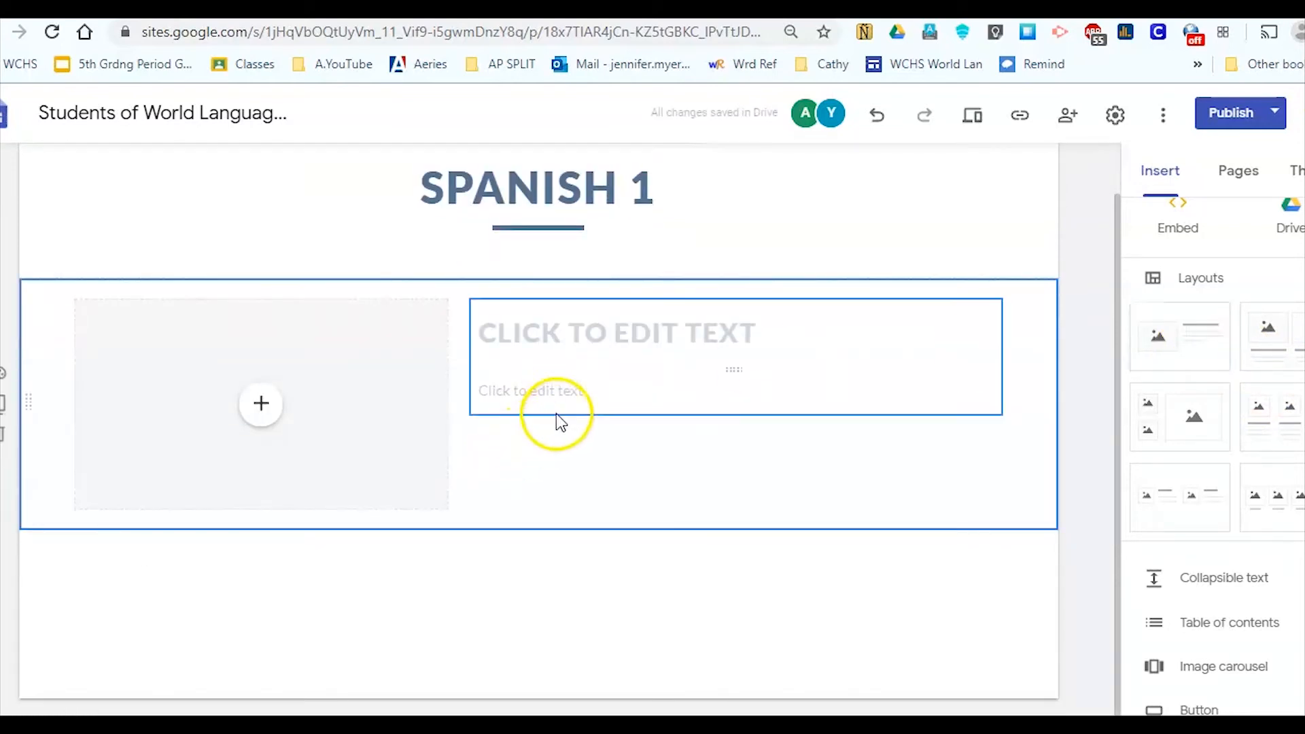
- Enter the teacher's title and name, in capitals, as the heading of the new layout
click(688, 325)
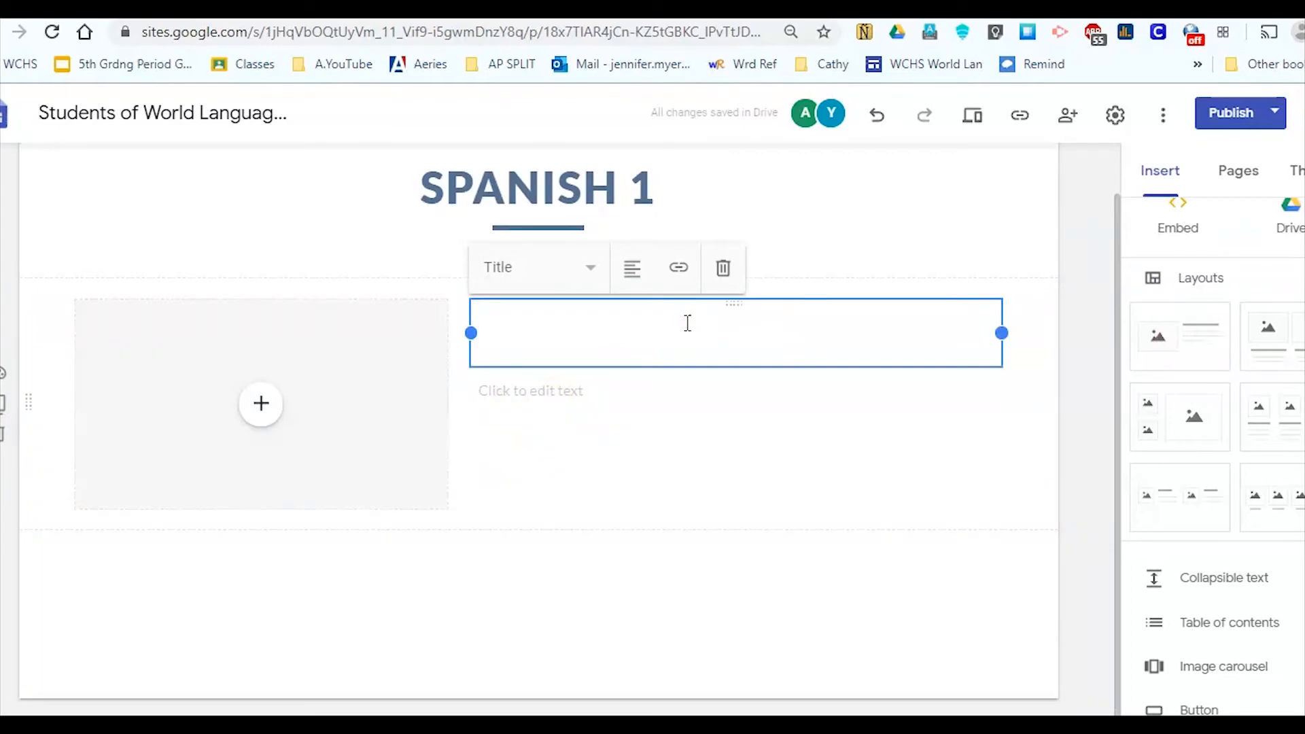
text(SE)
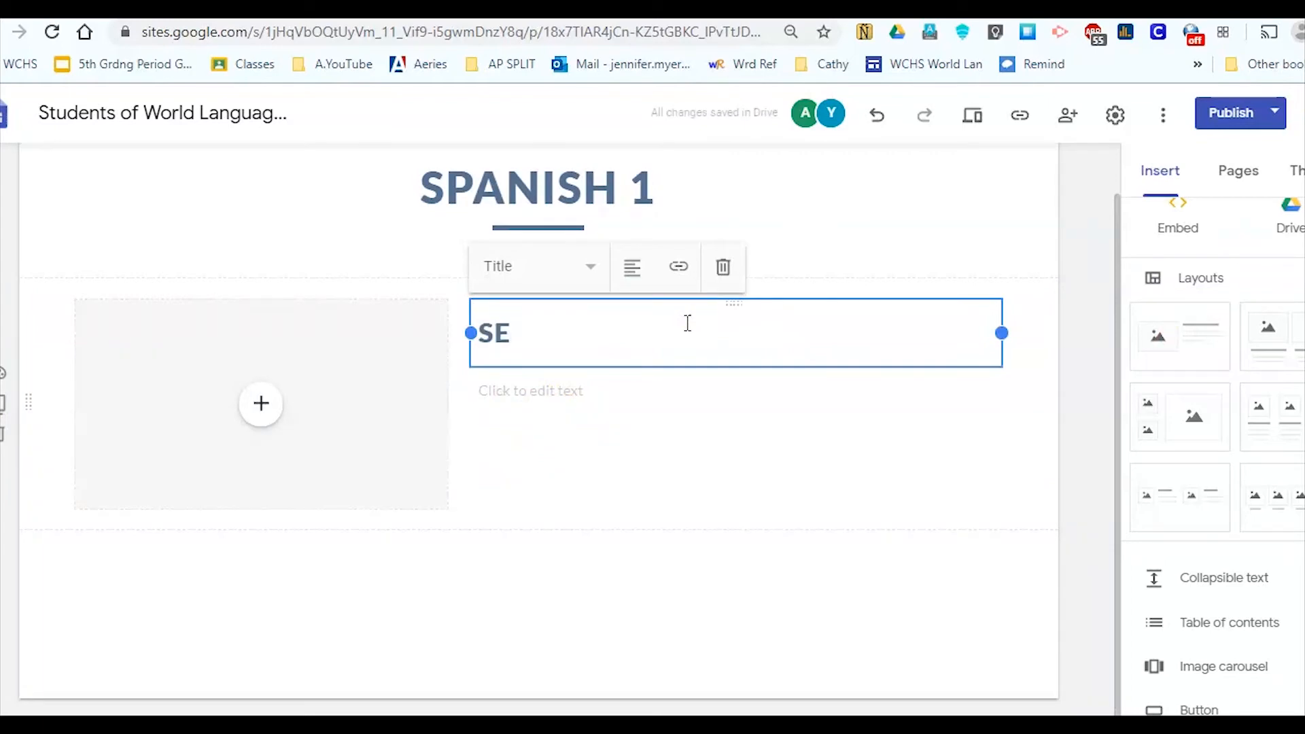
text(ÑORA BEATRIZ)
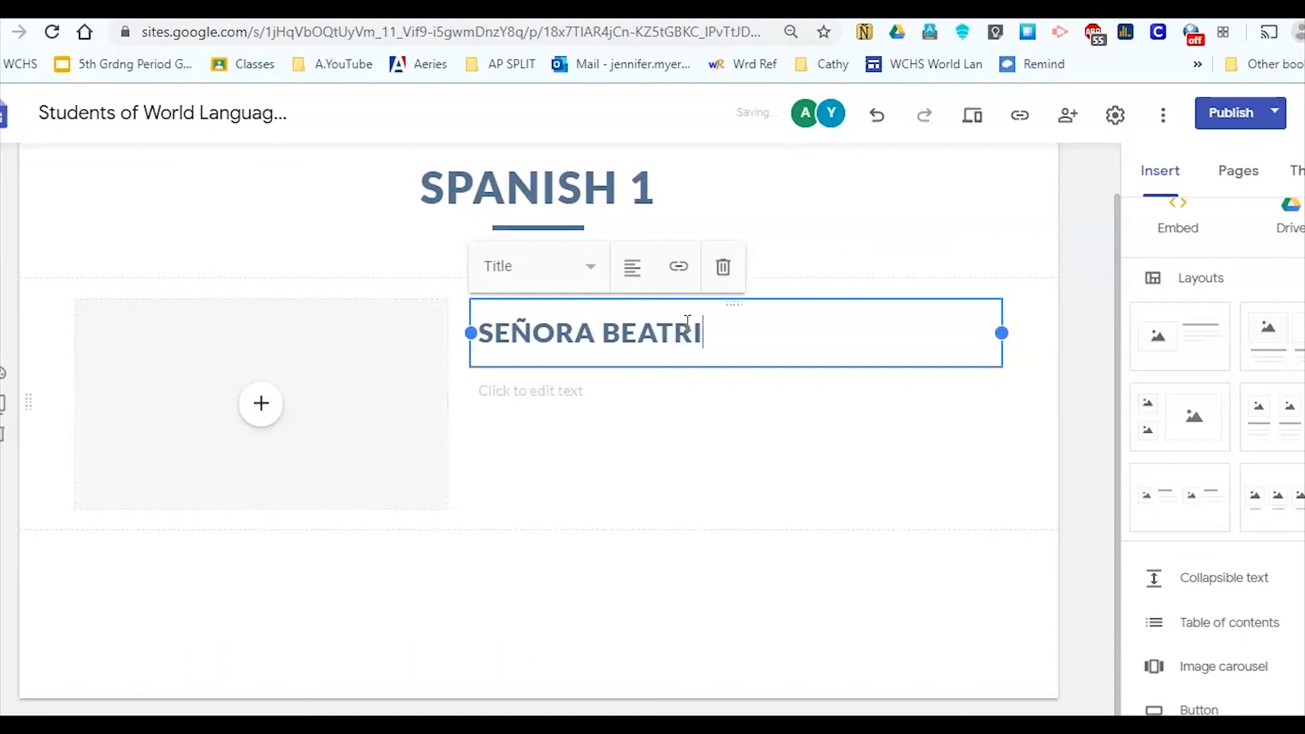
- Write "Hola chicos, Bienvenidos a Remote Learning!" as the body text under the heading
click(551, 392)
text(Hola chichs)
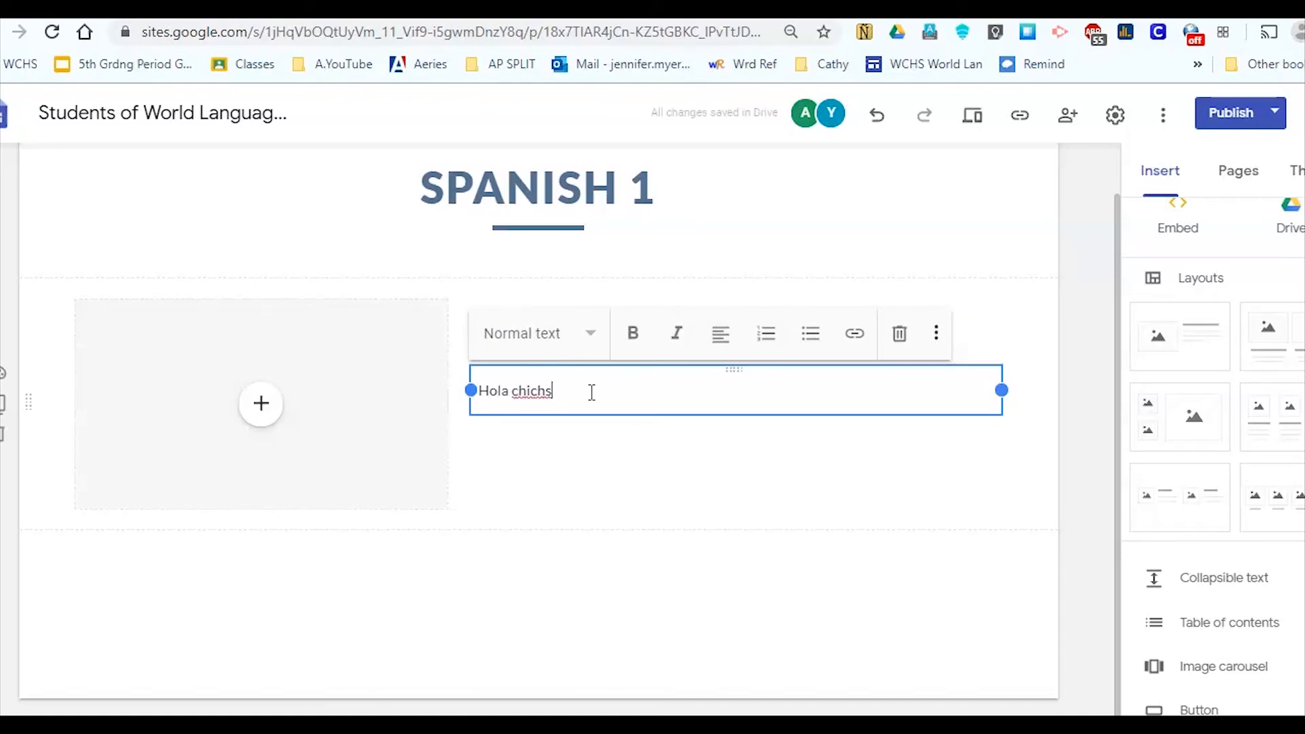
key(BackSpace)
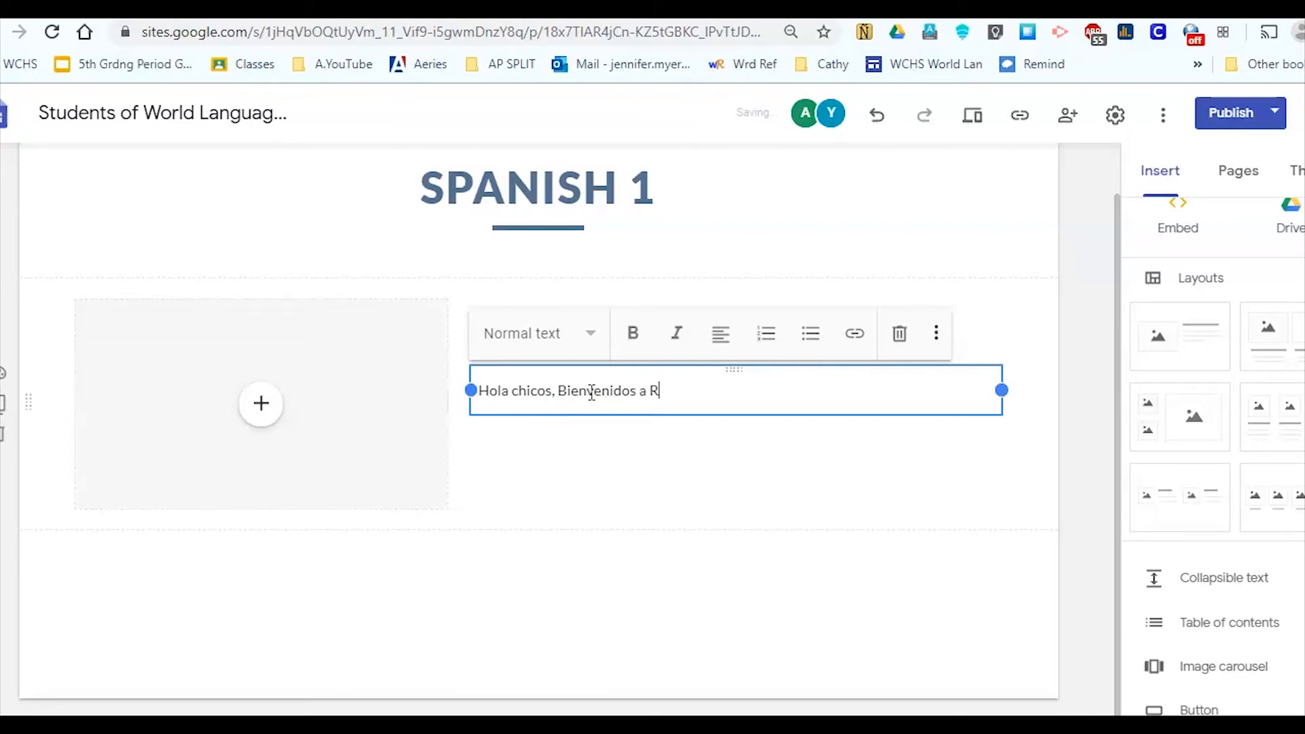
text(emote Learning!)
- Fill the layout's image placeholder with the "Hola tú, ¿Cómo estás?" mailbox cartoon from Google Photos
click(265, 407)
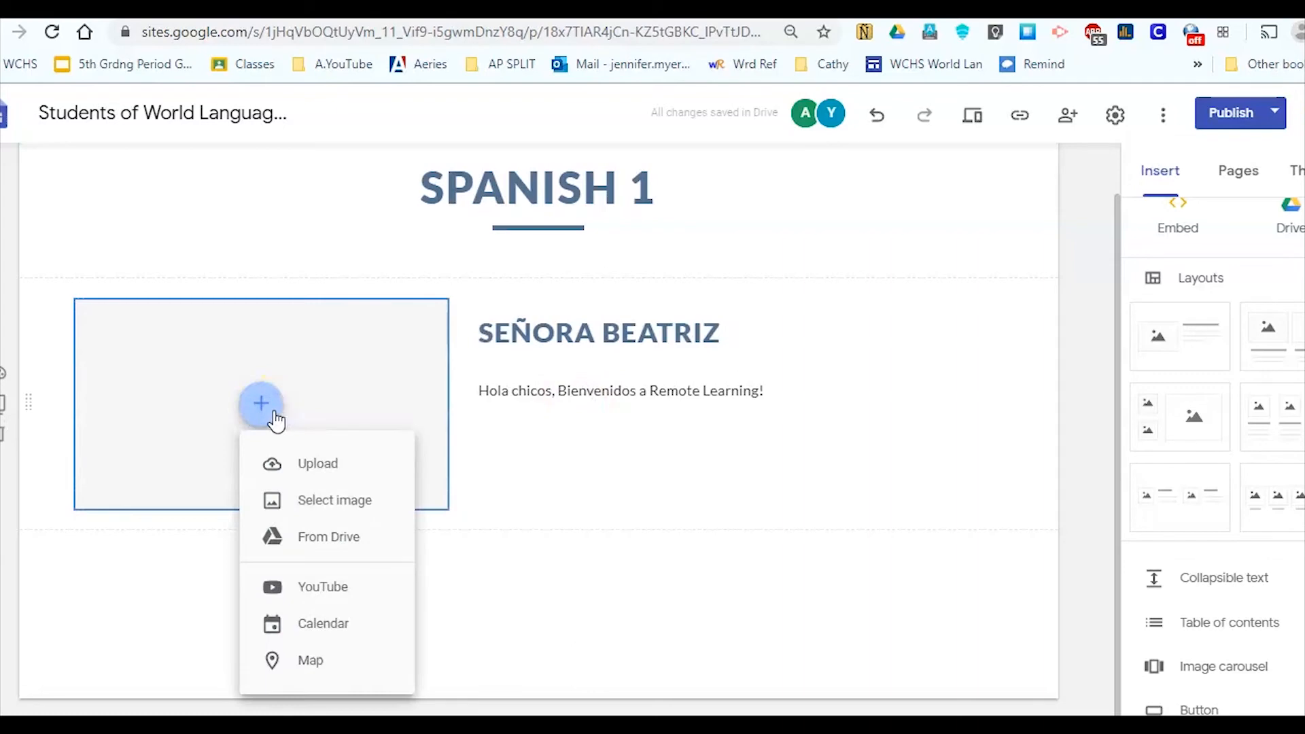
click(350, 503)
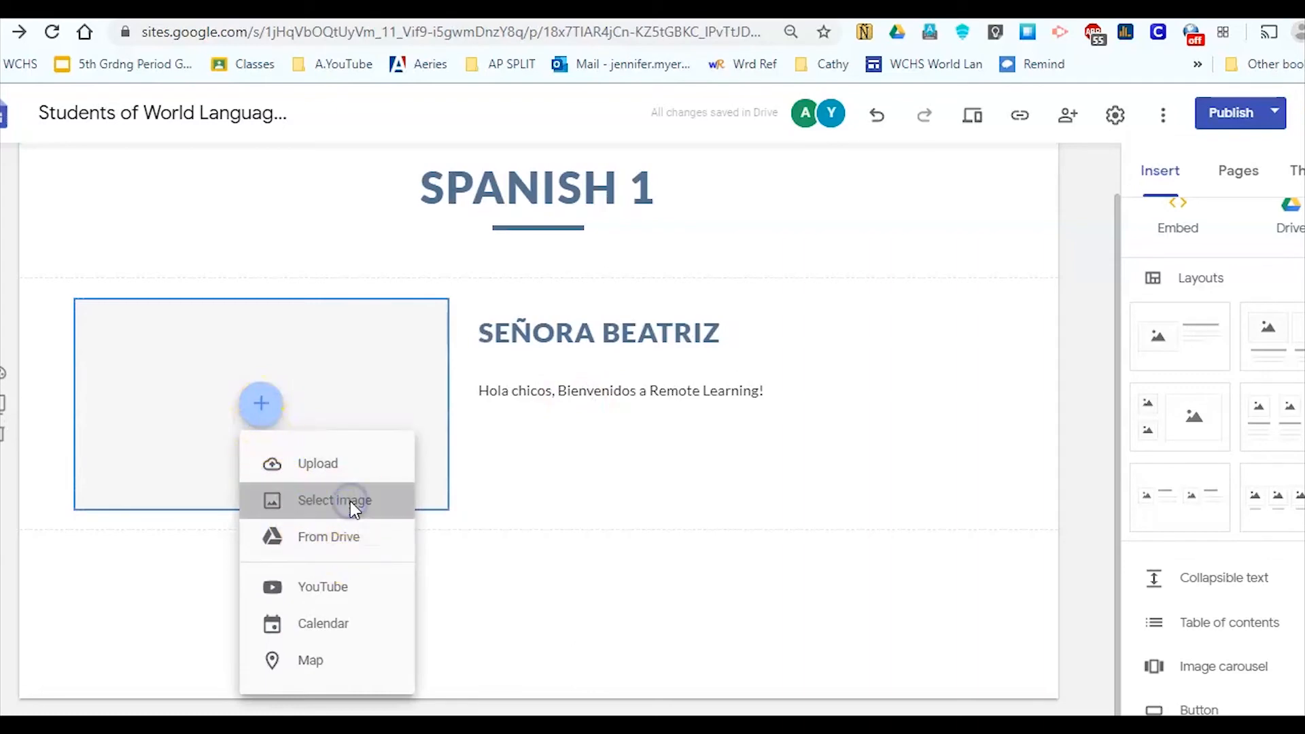
click(357, 505)
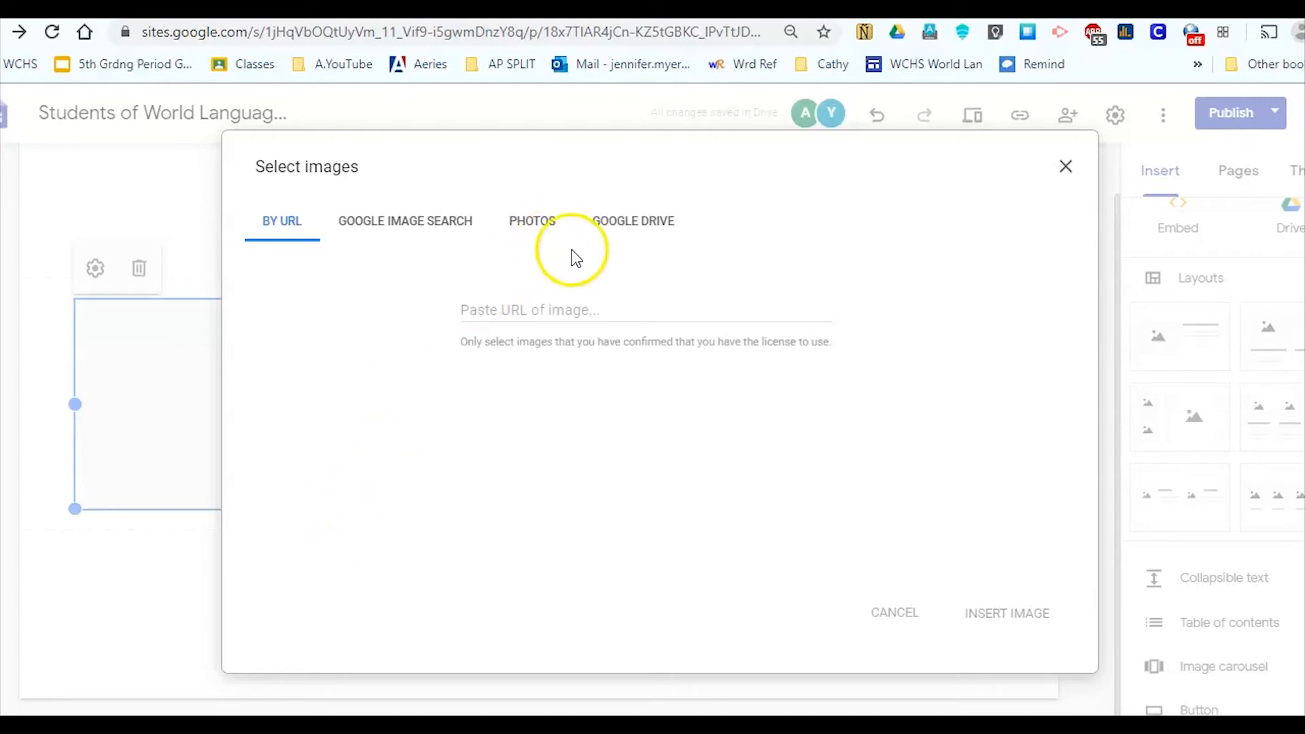
click(545, 222)
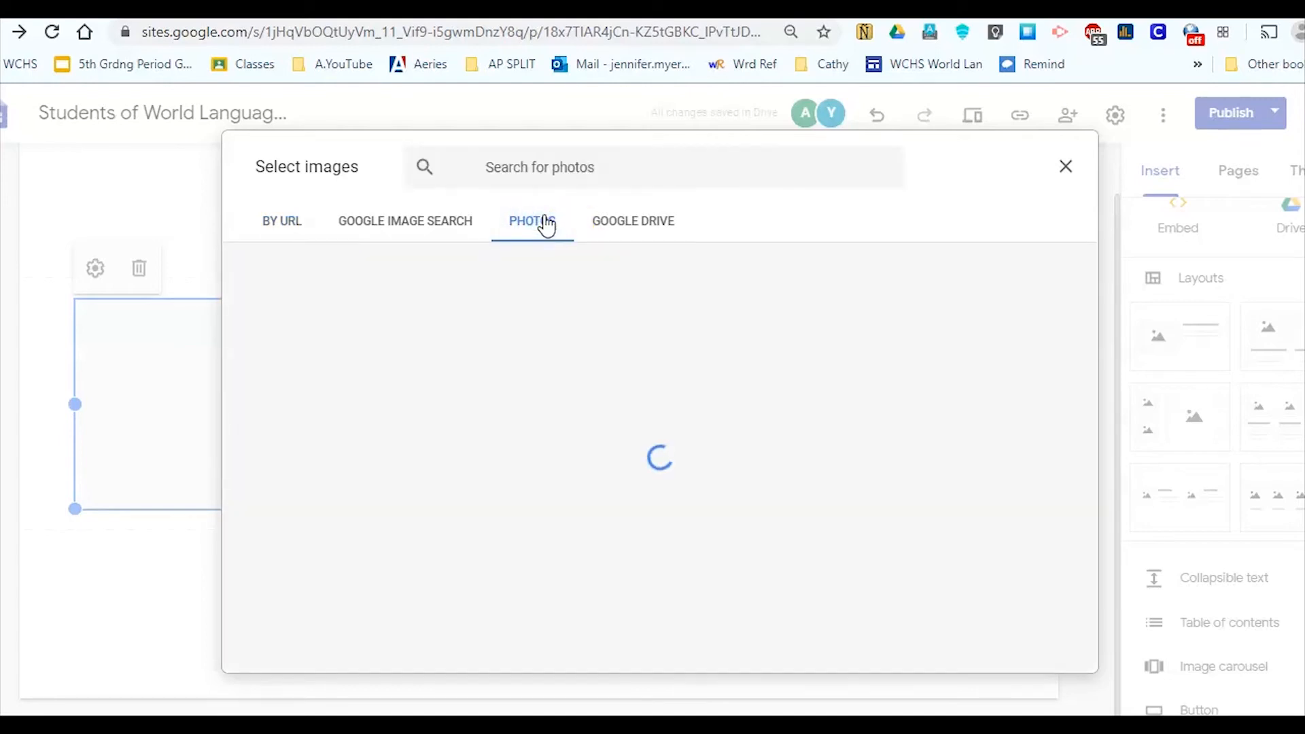
click(401, 382)
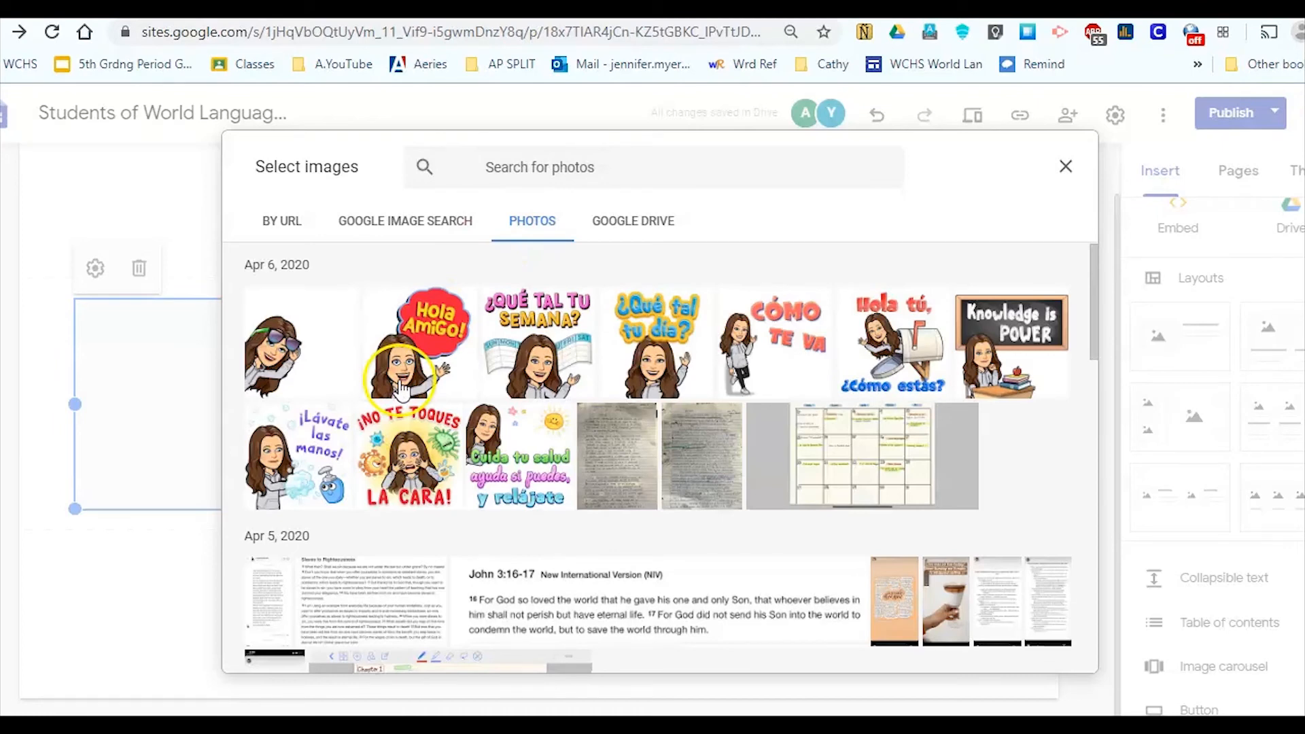
click(890, 337)
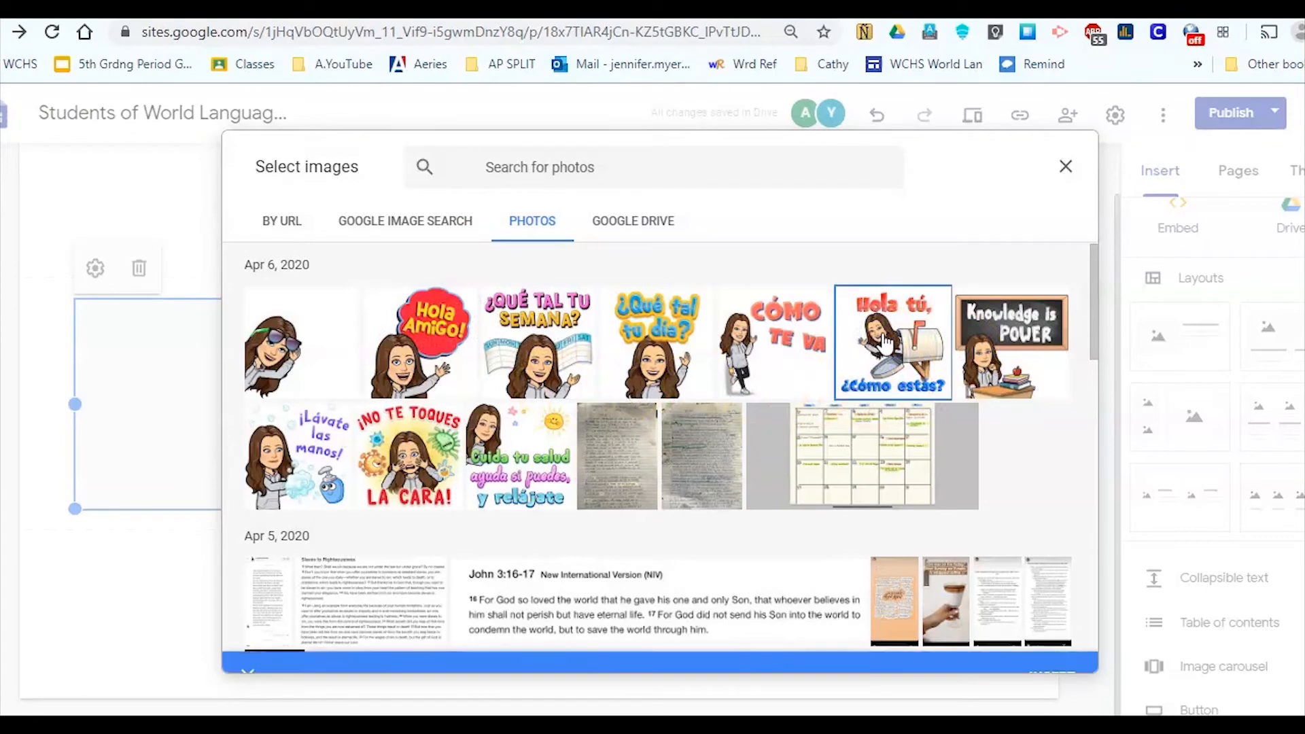
click(1062, 646)
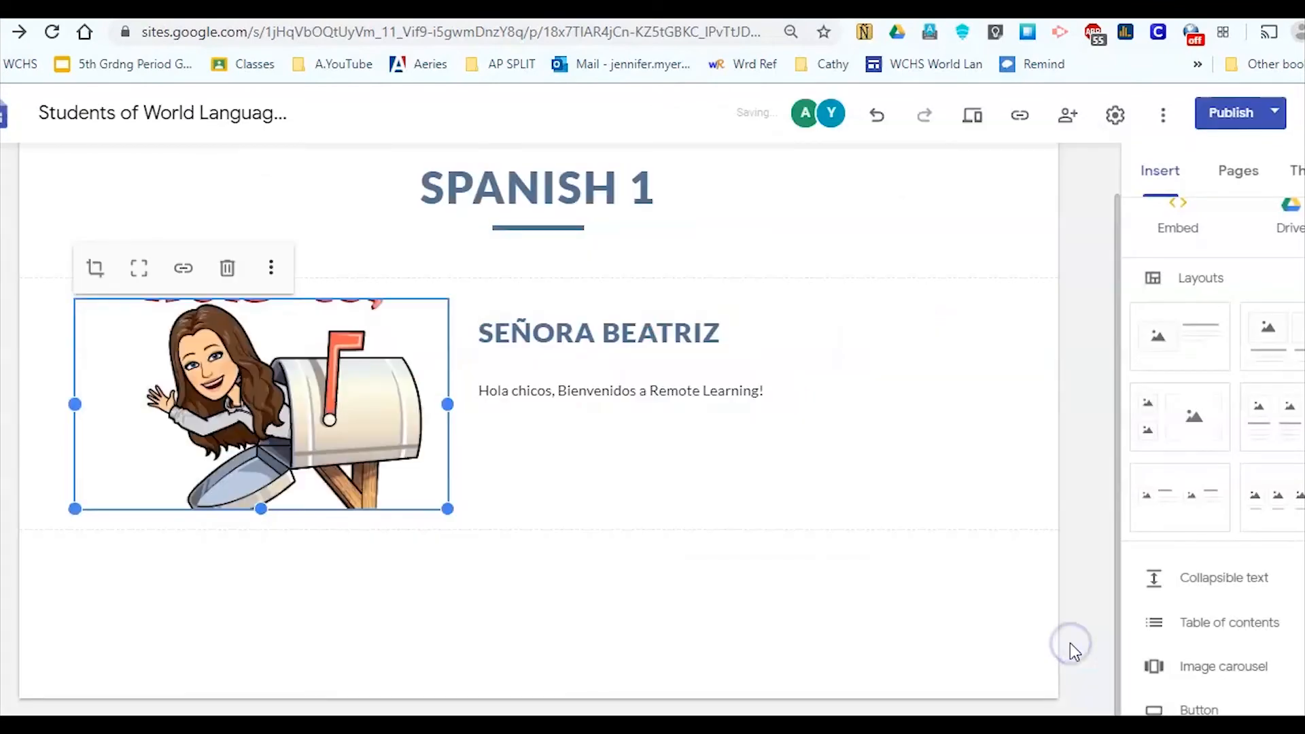
- Uncrop the mailbox cartoon and shrink it proportionally to a little over a third of its width
click(143, 275)
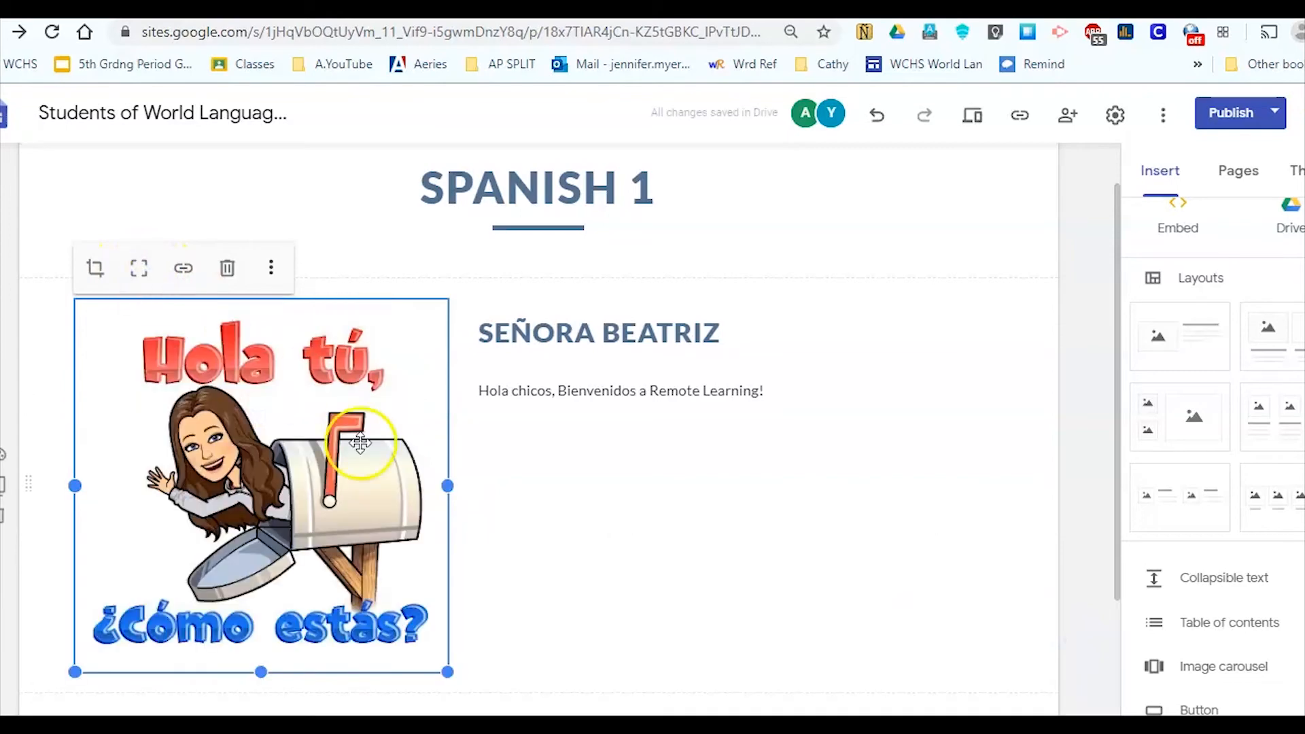
drag(446, 668, 229, 415)
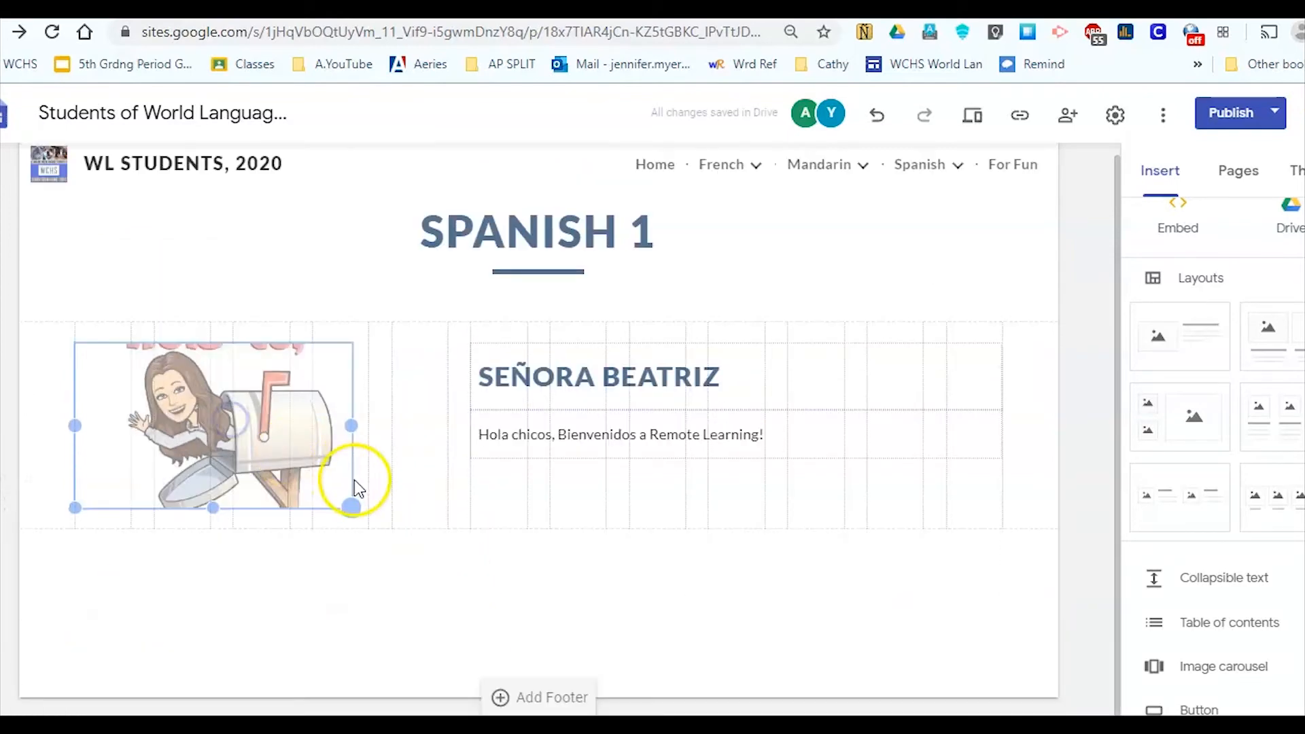
drag(349, 476, 233, 400)
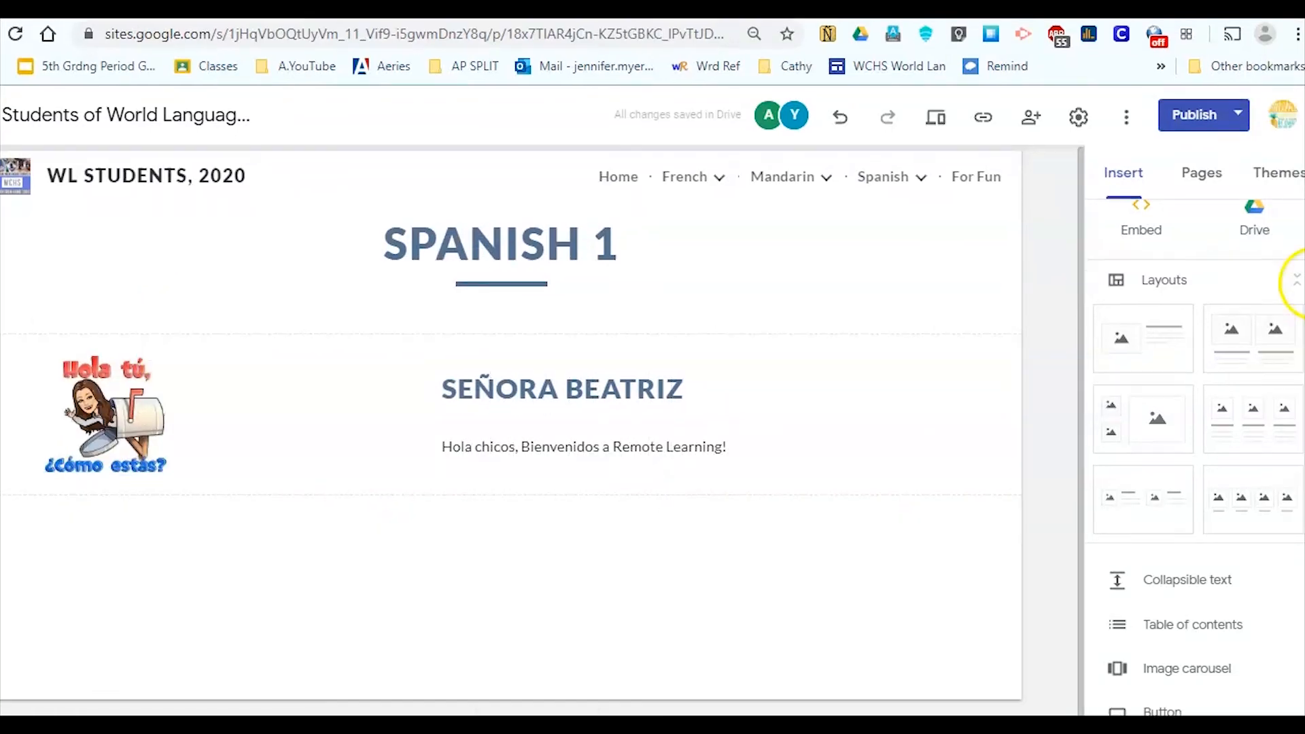
- Embed the "Sp. 2, Wk 1" slides from the Remote Learning folder in Drive below the welcome section and shrink them to about two thirds width
scroll(1291, 282, up, 2)
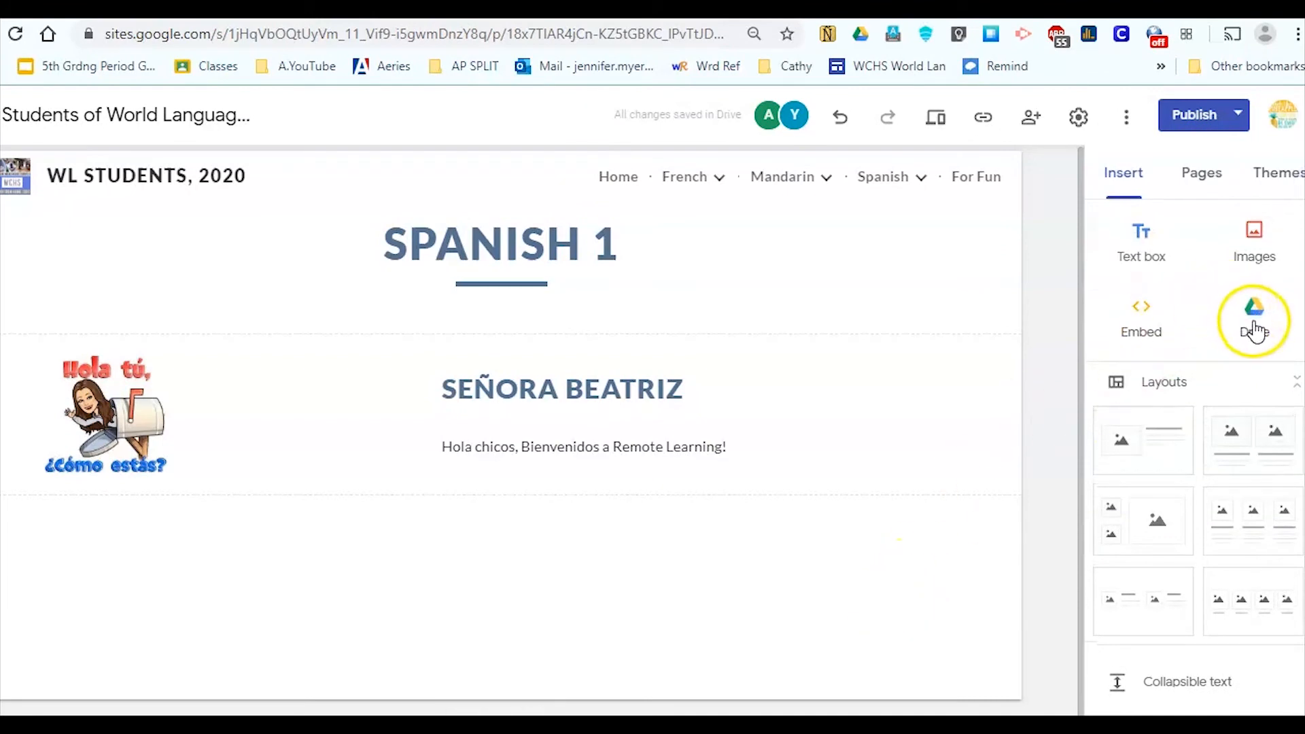
click(1253, 326)
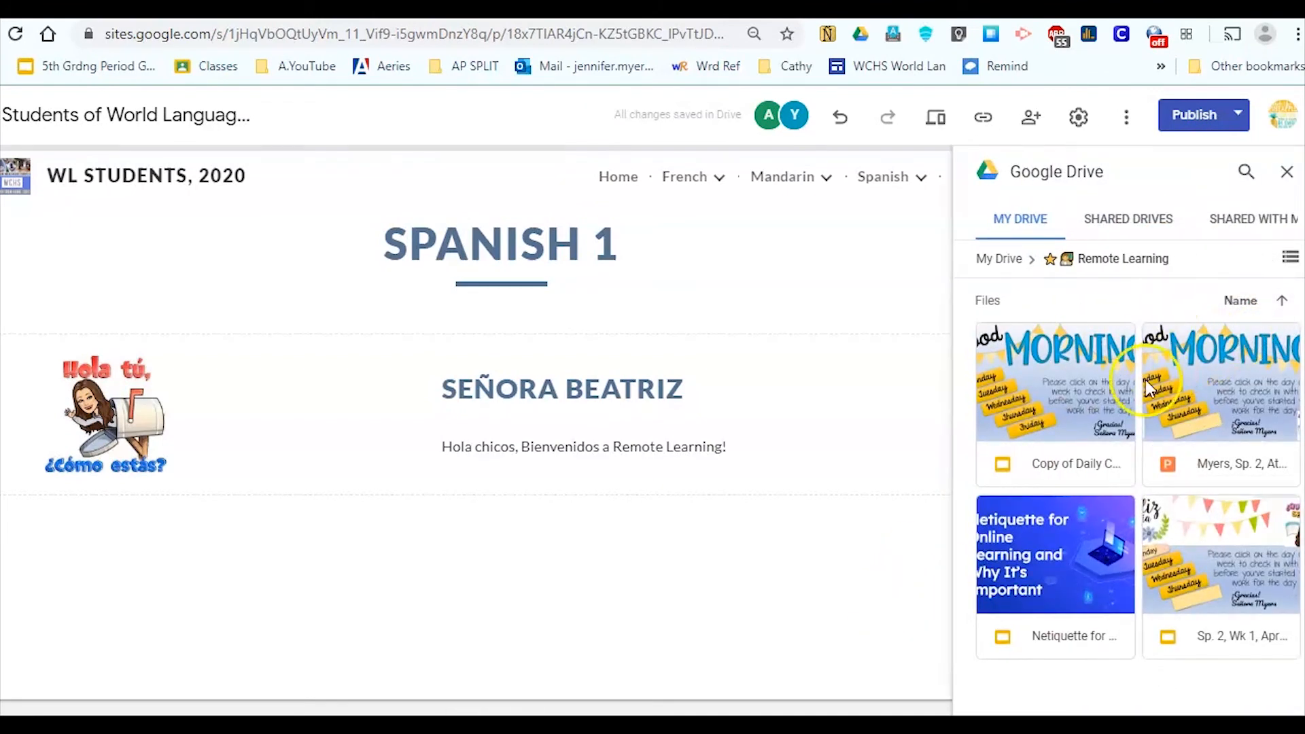
double_click(1239, 562)
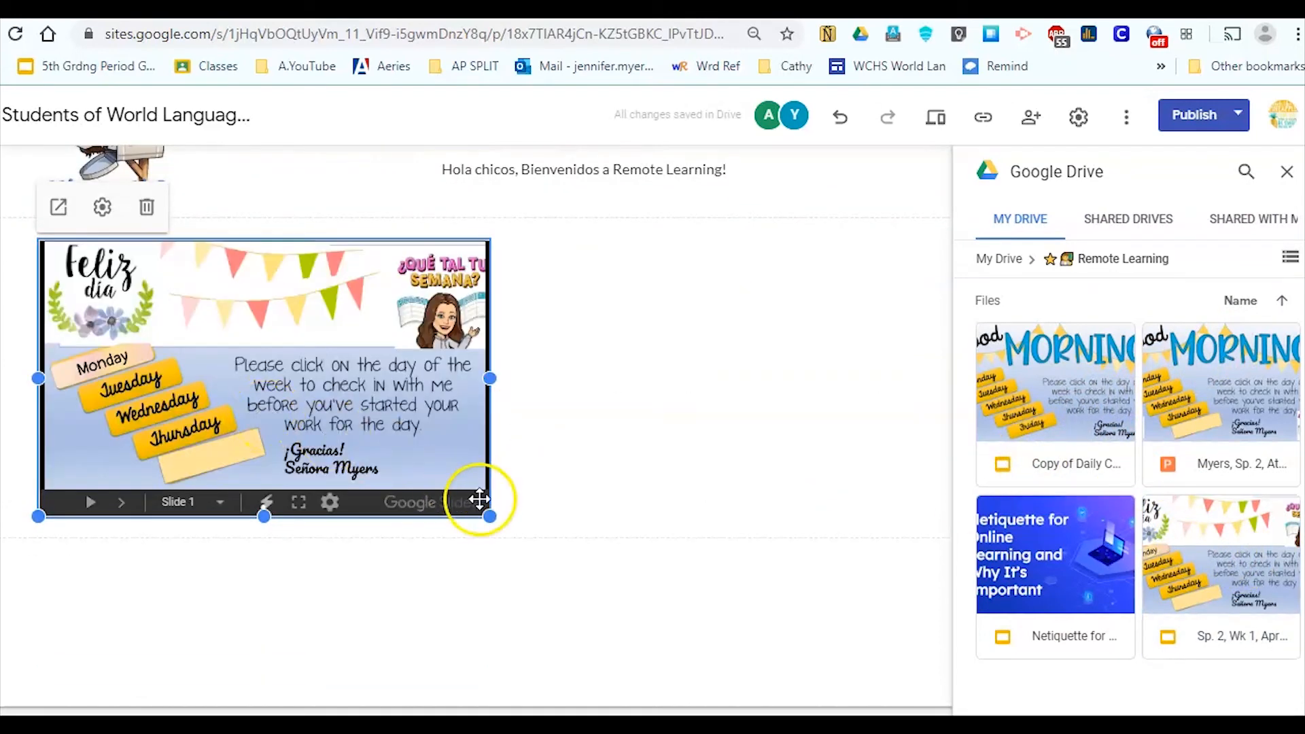
drag(488, 512, 345, 419)
click(878, 596)
- Add a text box beside the embedded slides reading "La primera semana, 6-10 de abril, 2020" and format it as Title
click(565, 449)
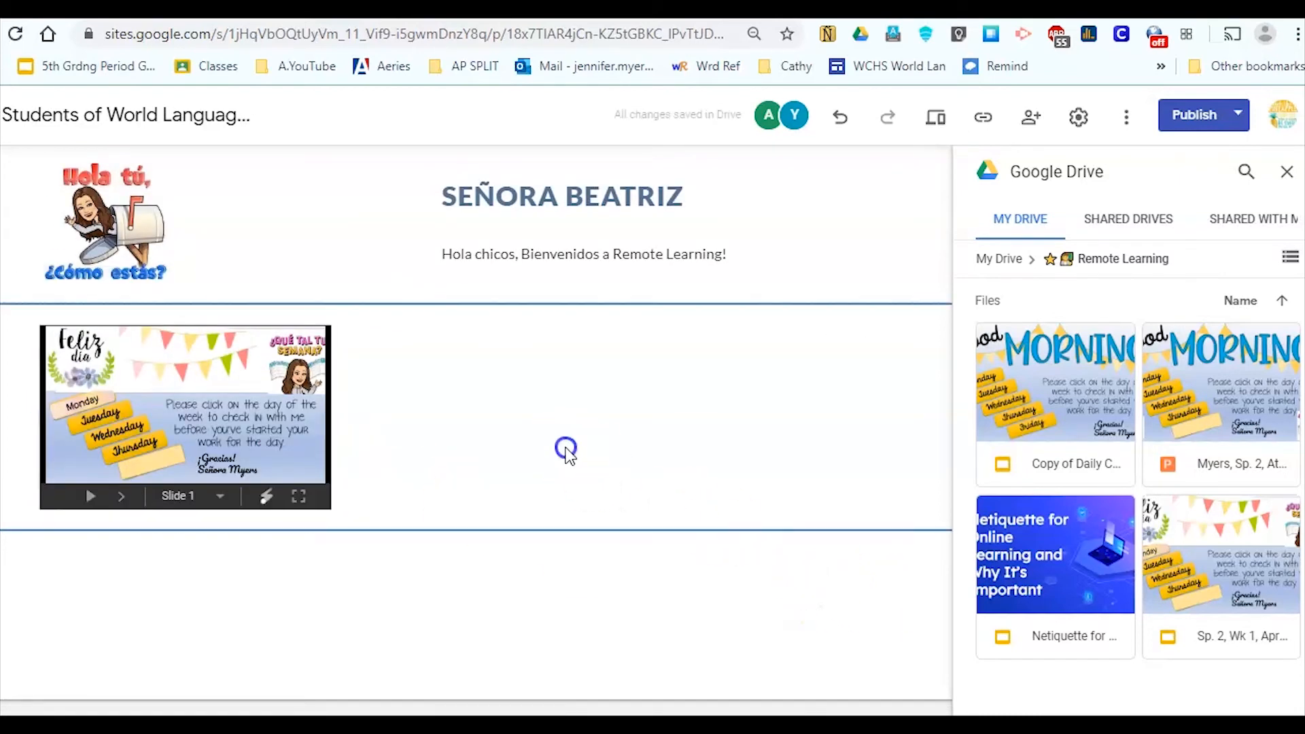
double_click(503, 416)
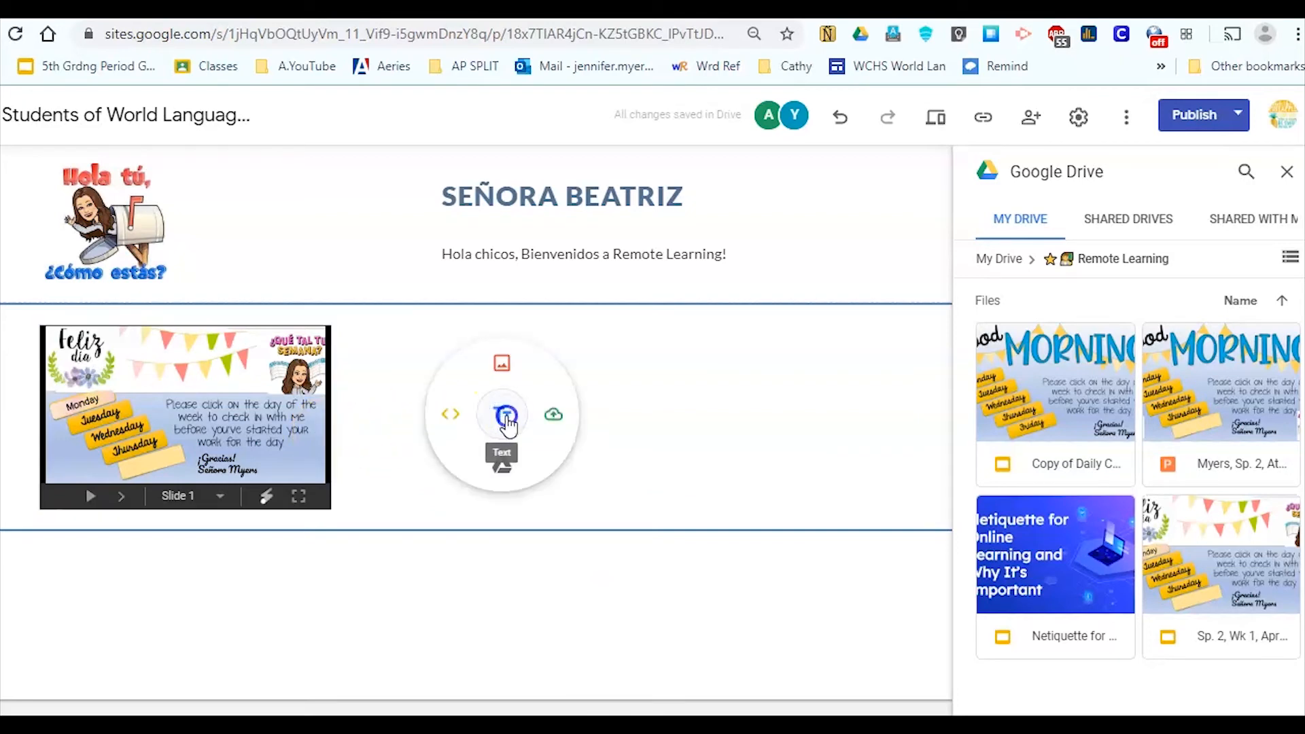
click(505, 416)
text(La)
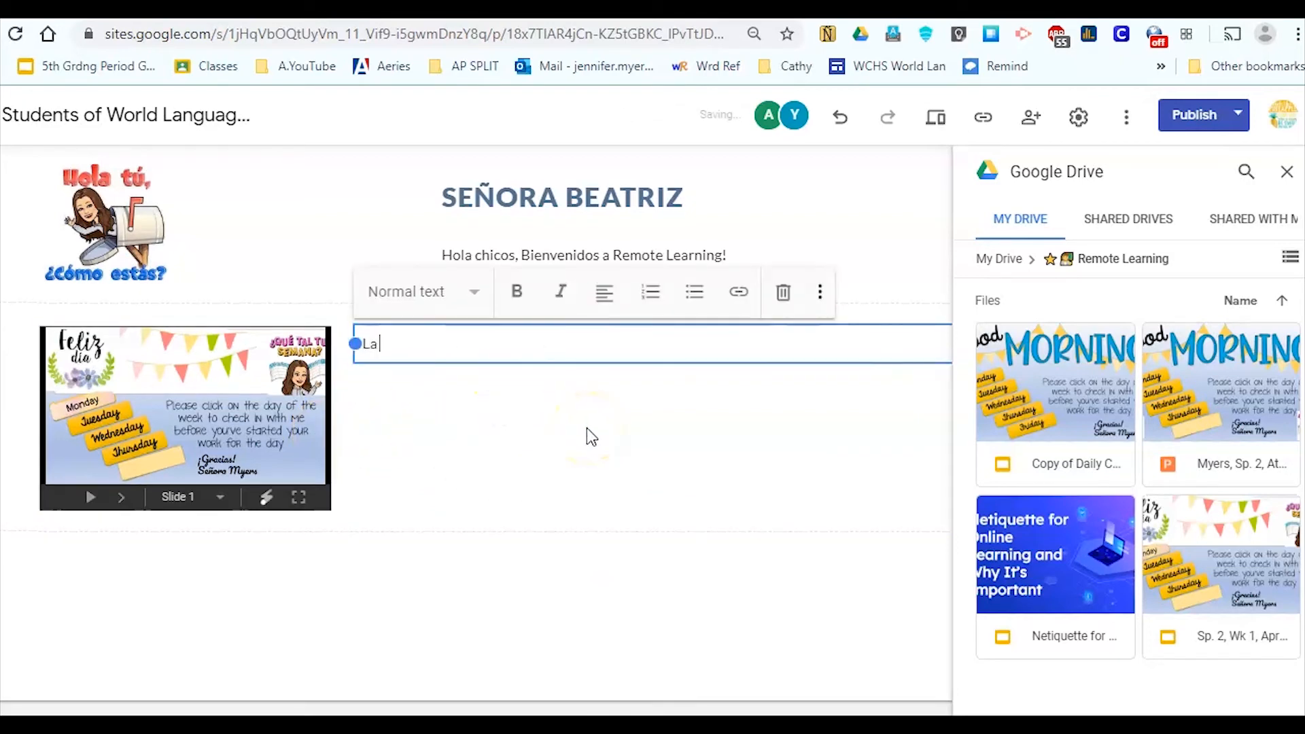
text( primera semana,)
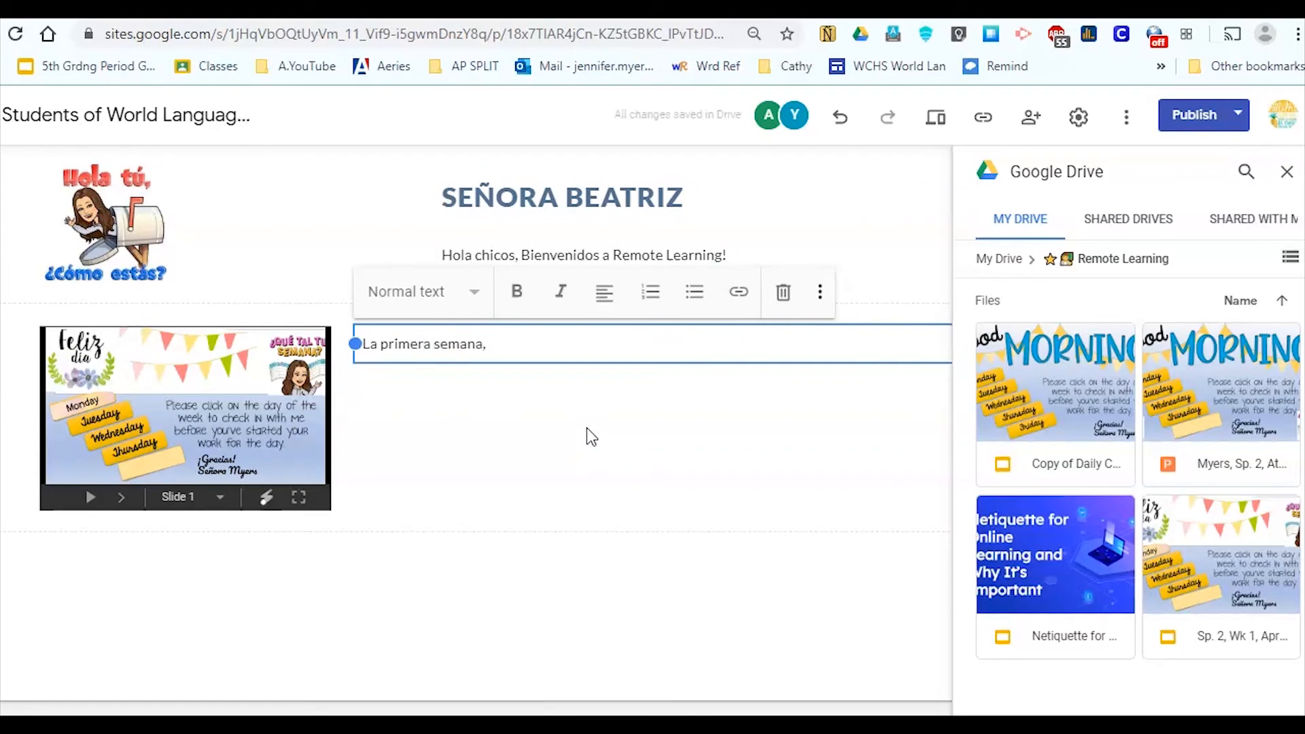
text(6-10 de abril, 2020)
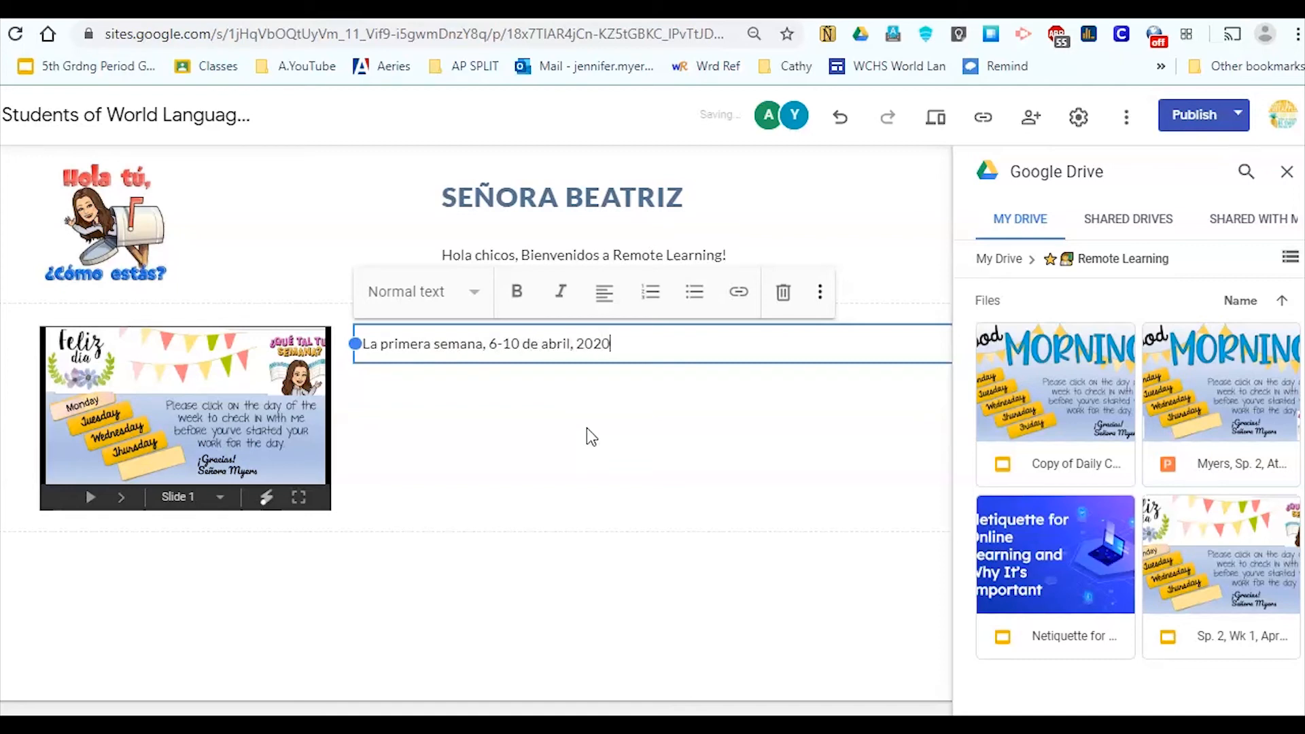
click(474, 292)
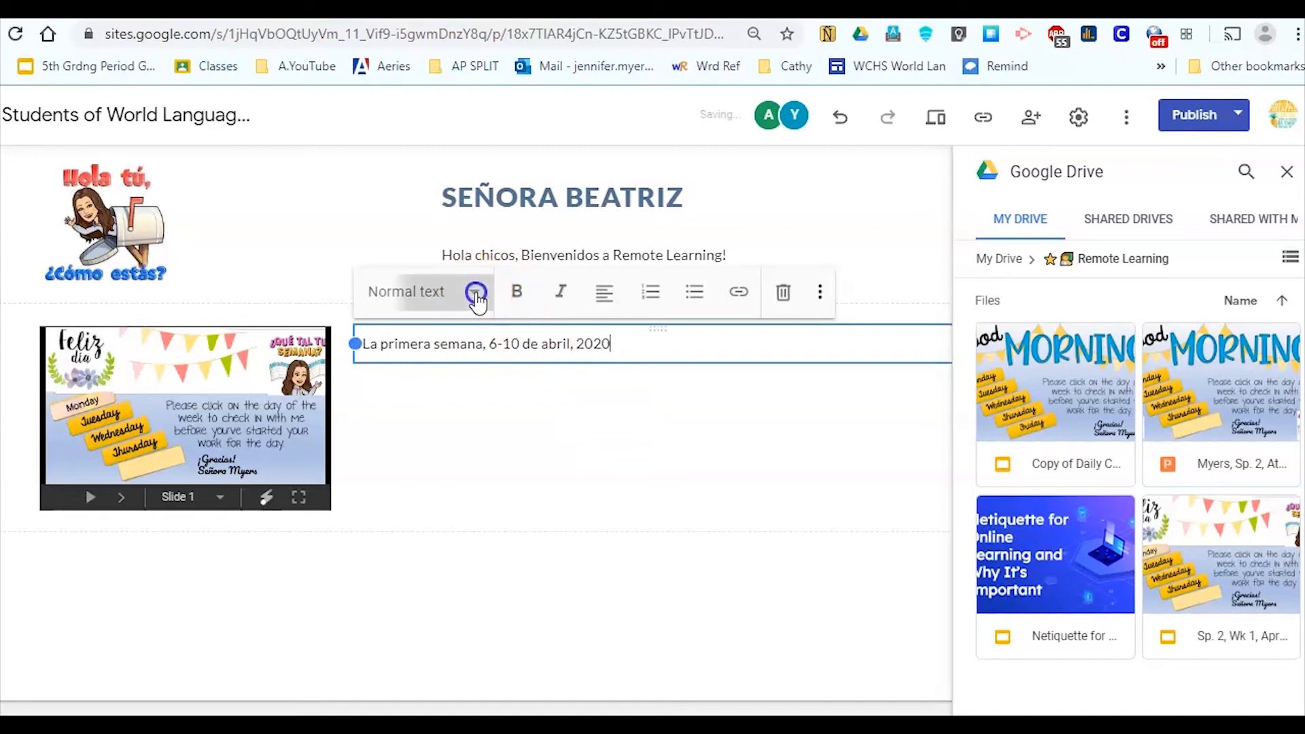
click(432, 329)
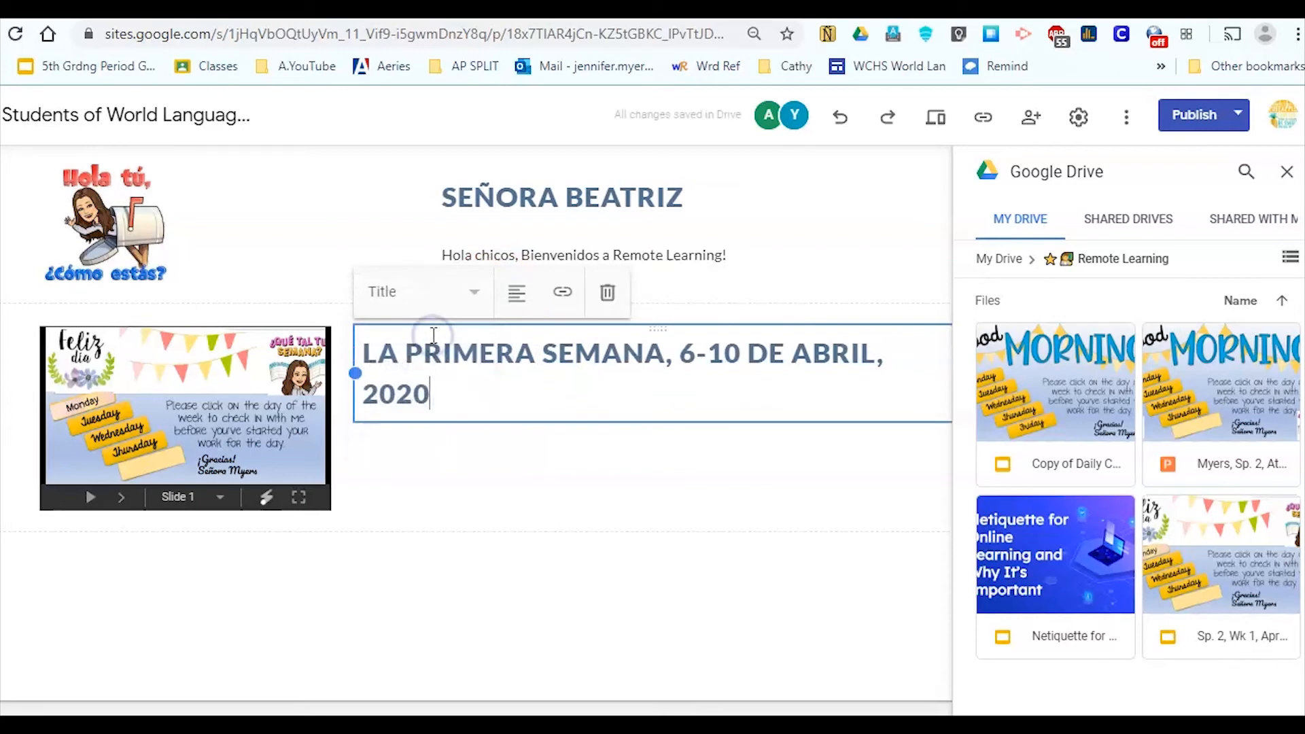